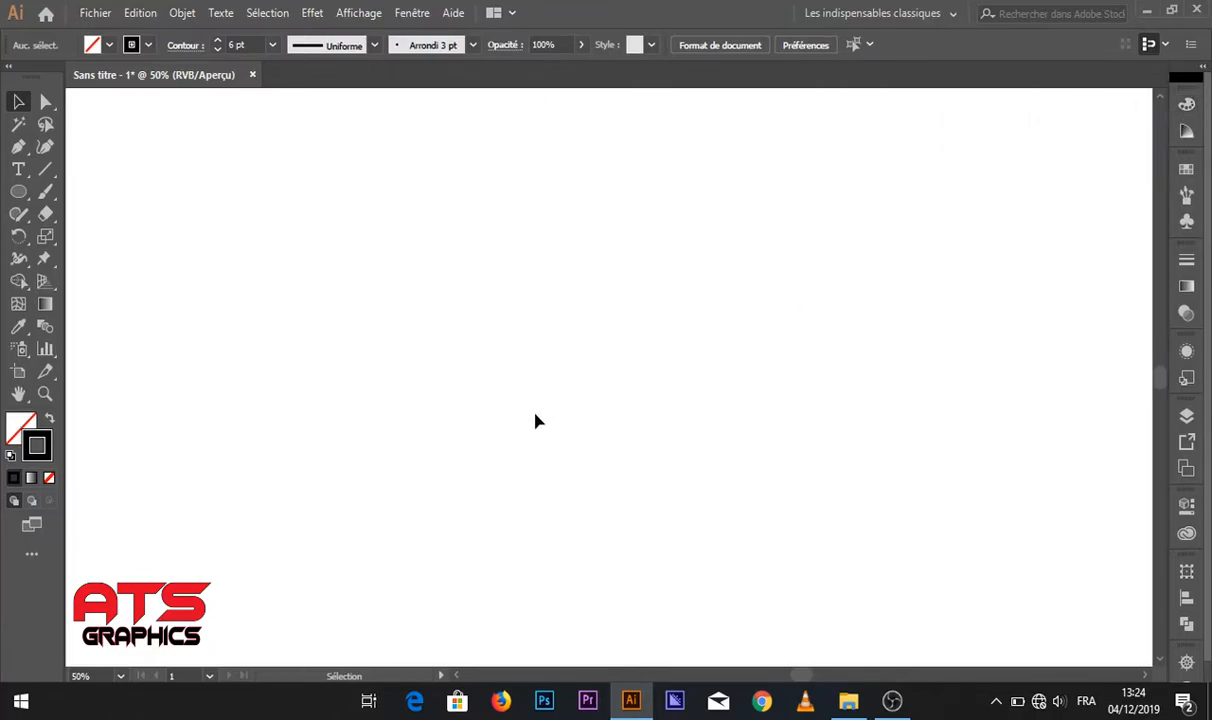
- Draw a large unfilled circle from its centre in the middle of the artboard with the Ellipse tool
left_click(18, 191)
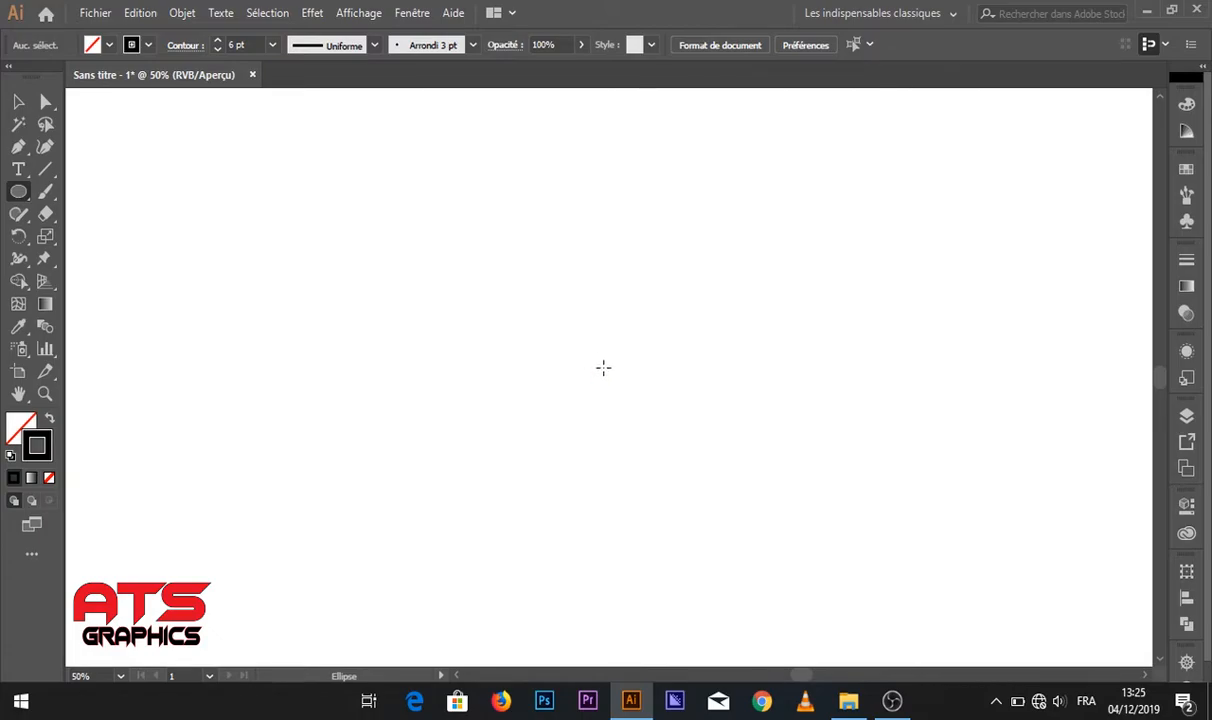
mouse_move(603, 368)
left_mouse_down()
mouse_move(709, 308)
mouse_move(753, 263)
mouse_move(804, 243)
left_mouse_up()
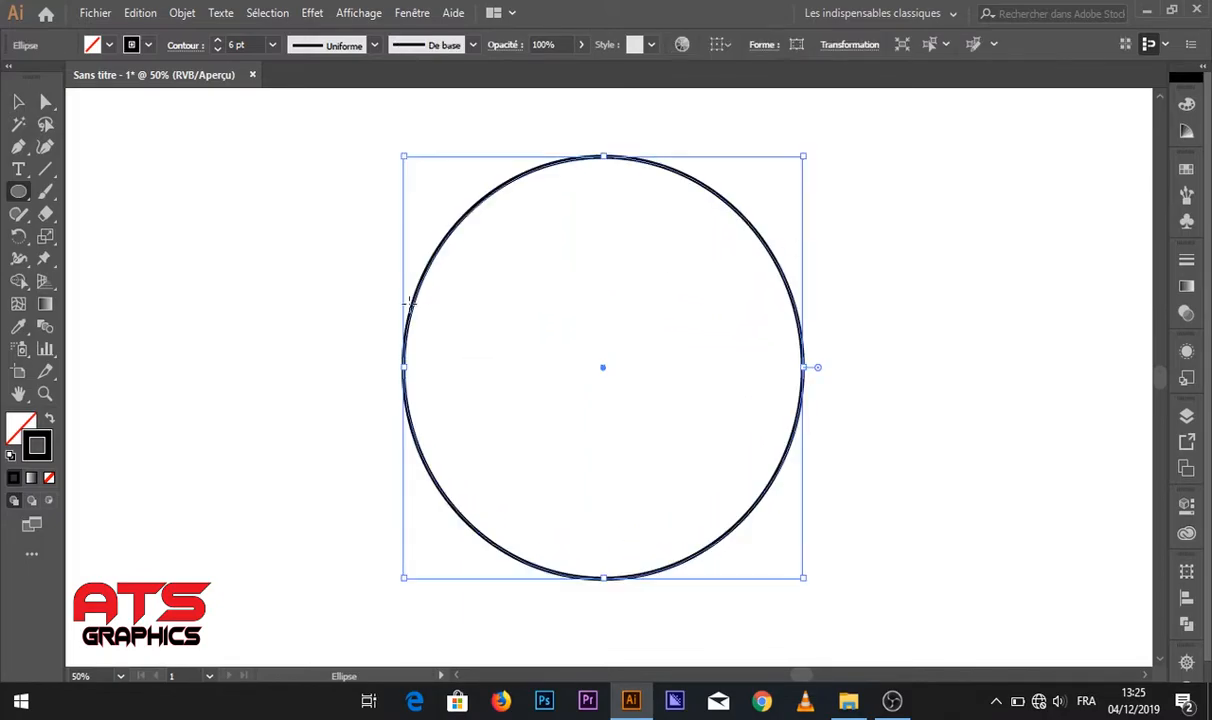
left_click(18, 101)
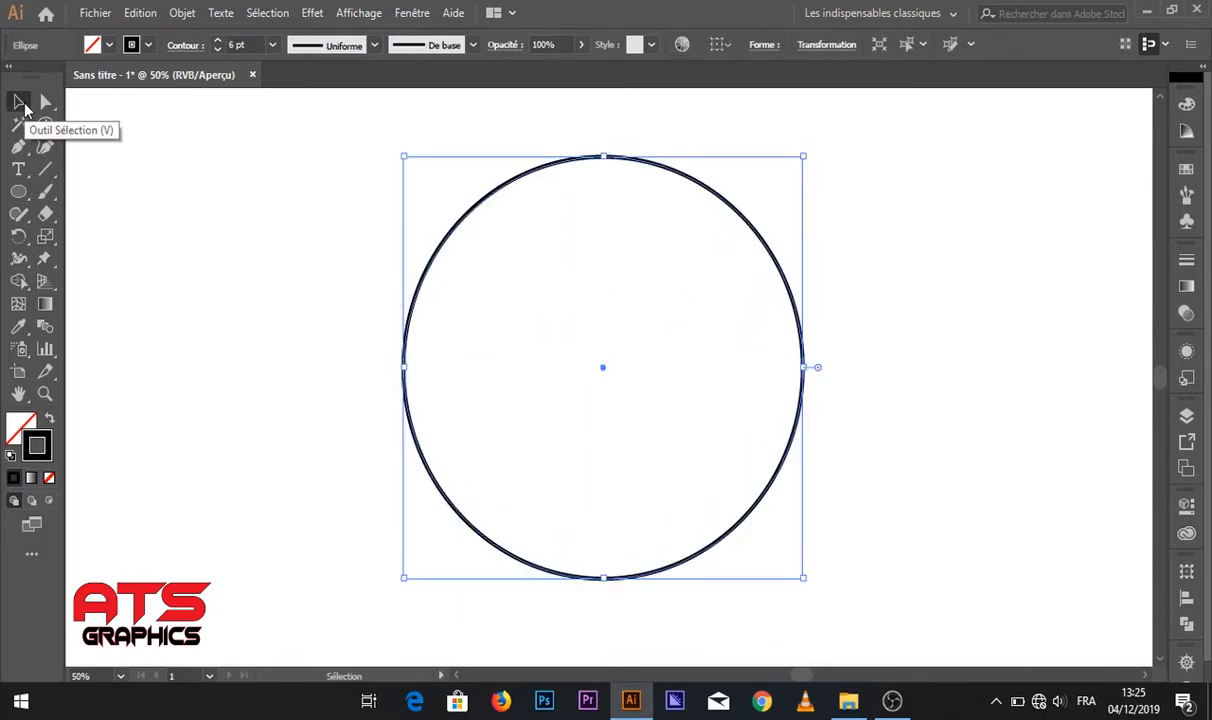
- Copy the large circle, paste it in front, and scale the copy around its centre to about one third size
left_click(141, 13)
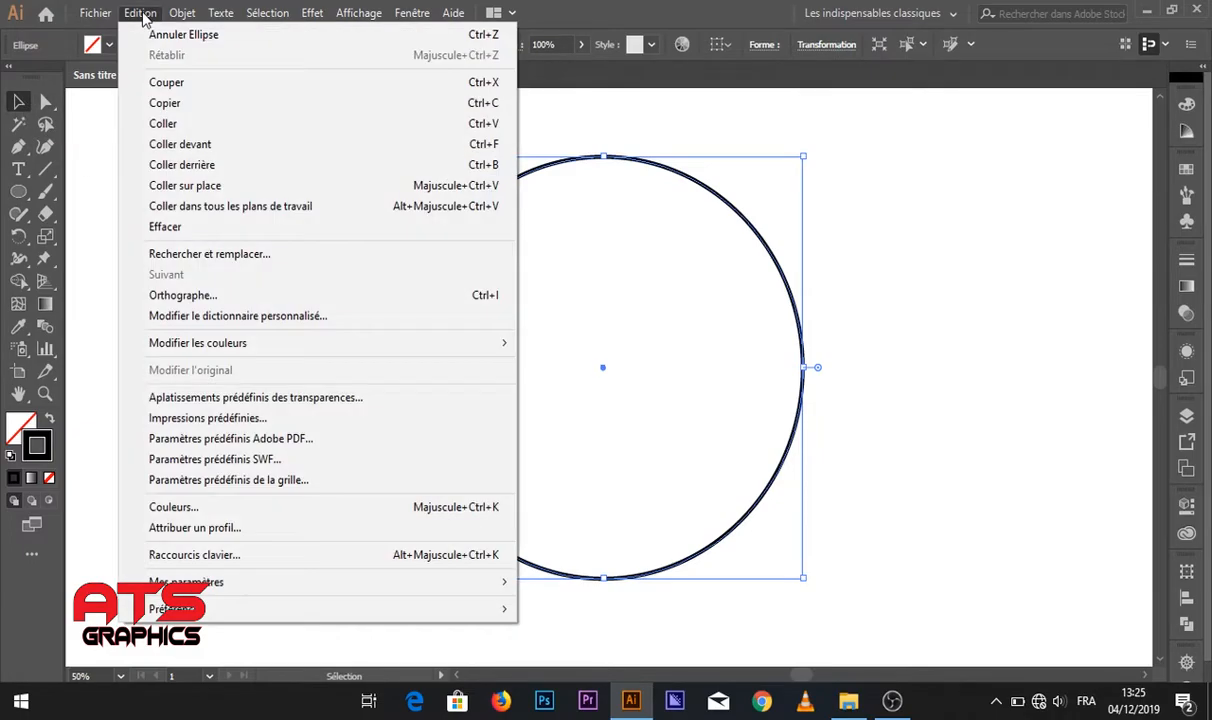
left_click(186, 103)
left_click(143, 13)
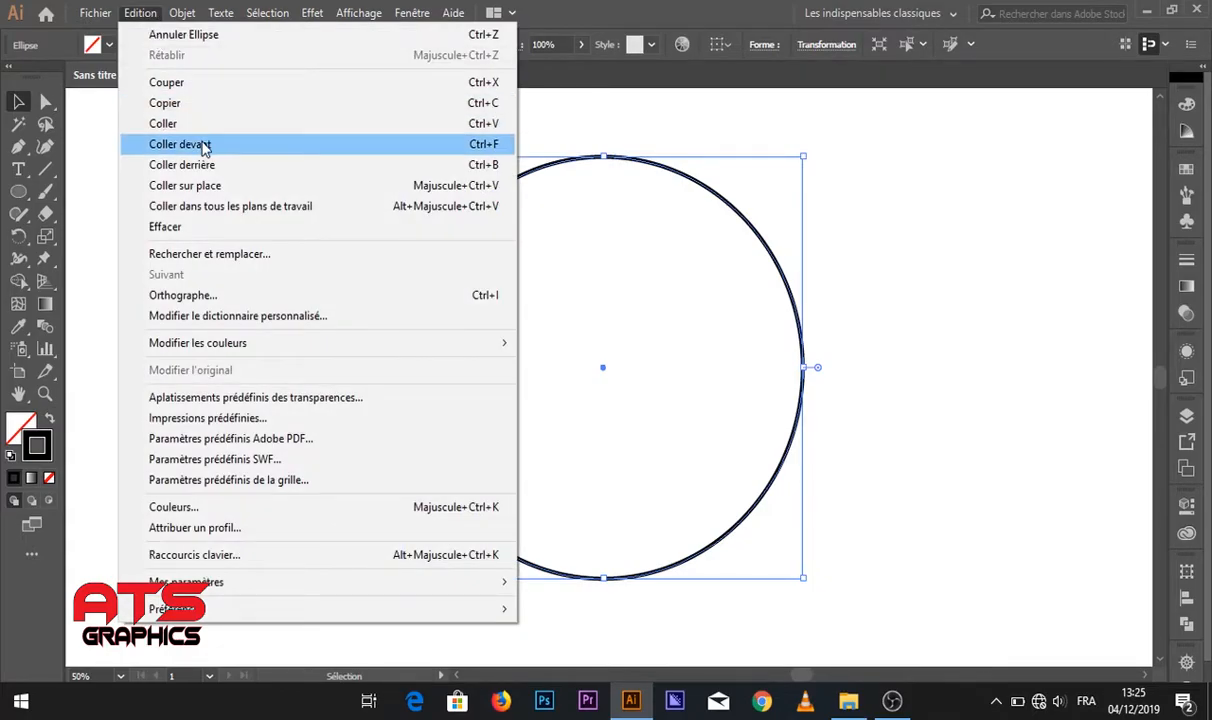
left_click(205, 147)
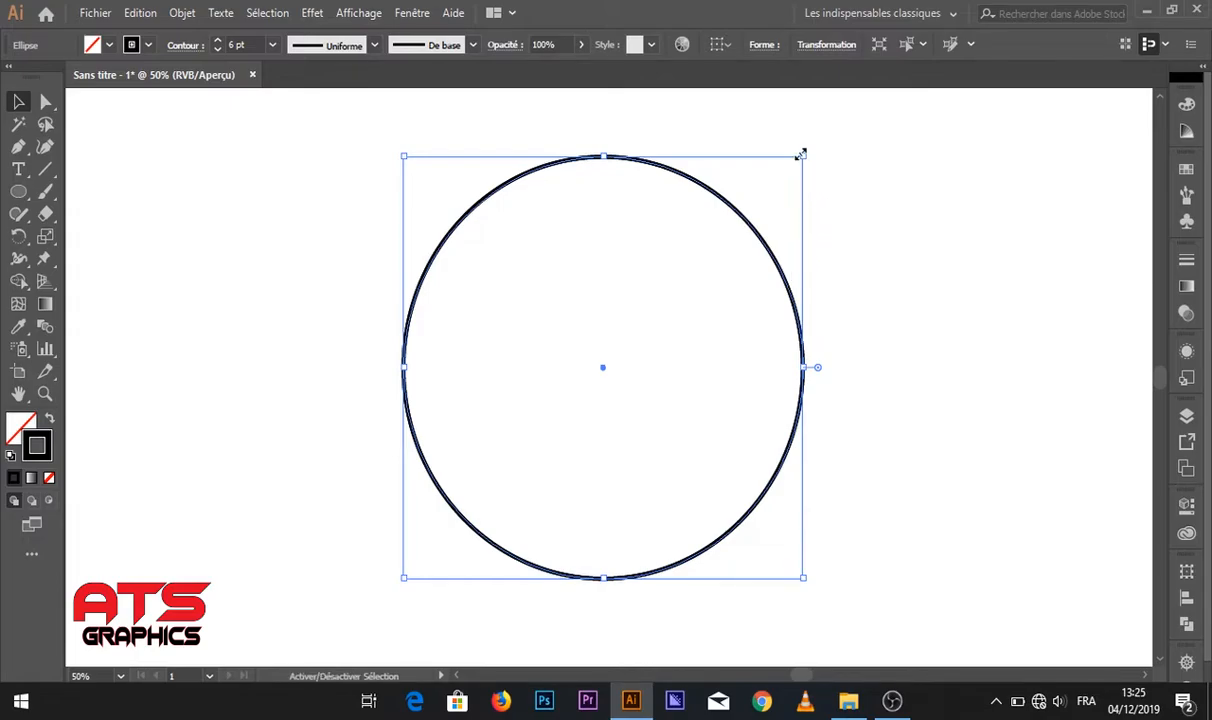
left_click_drag(801, 154, 678, 297)
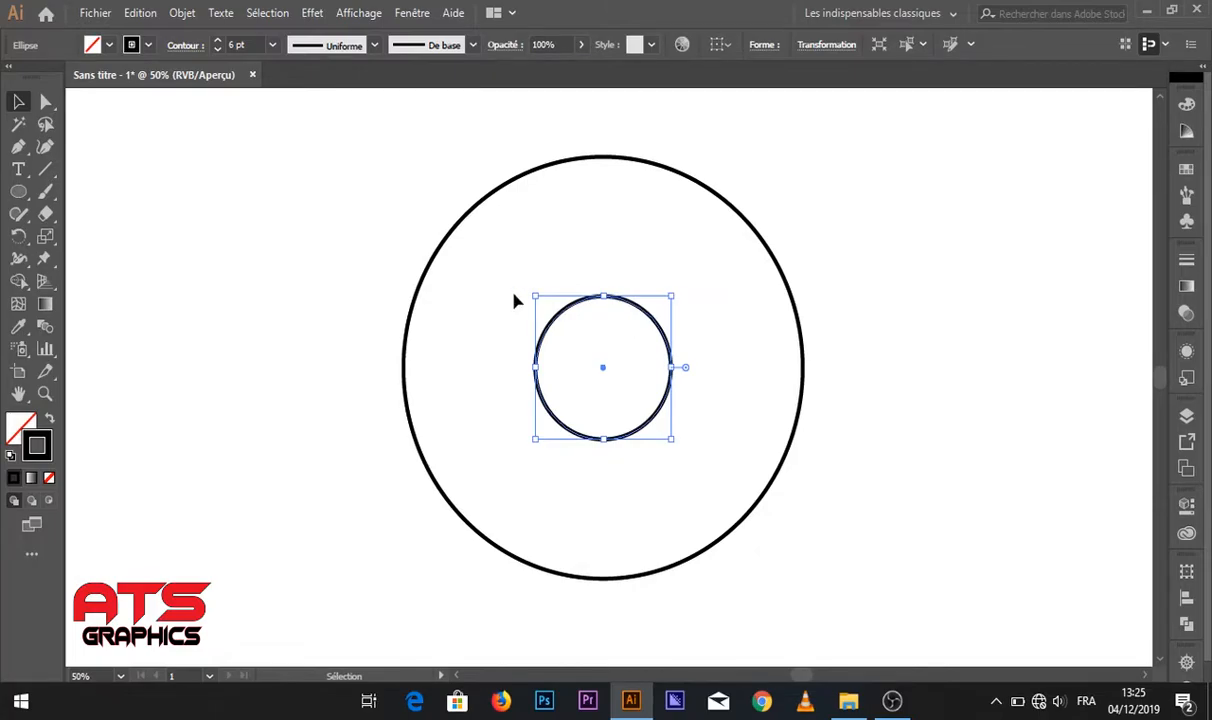
- Paste two more large circles in front, shrinking them against the outer circle's top and right edges until they reach the small circle's opposite edge
key("a")
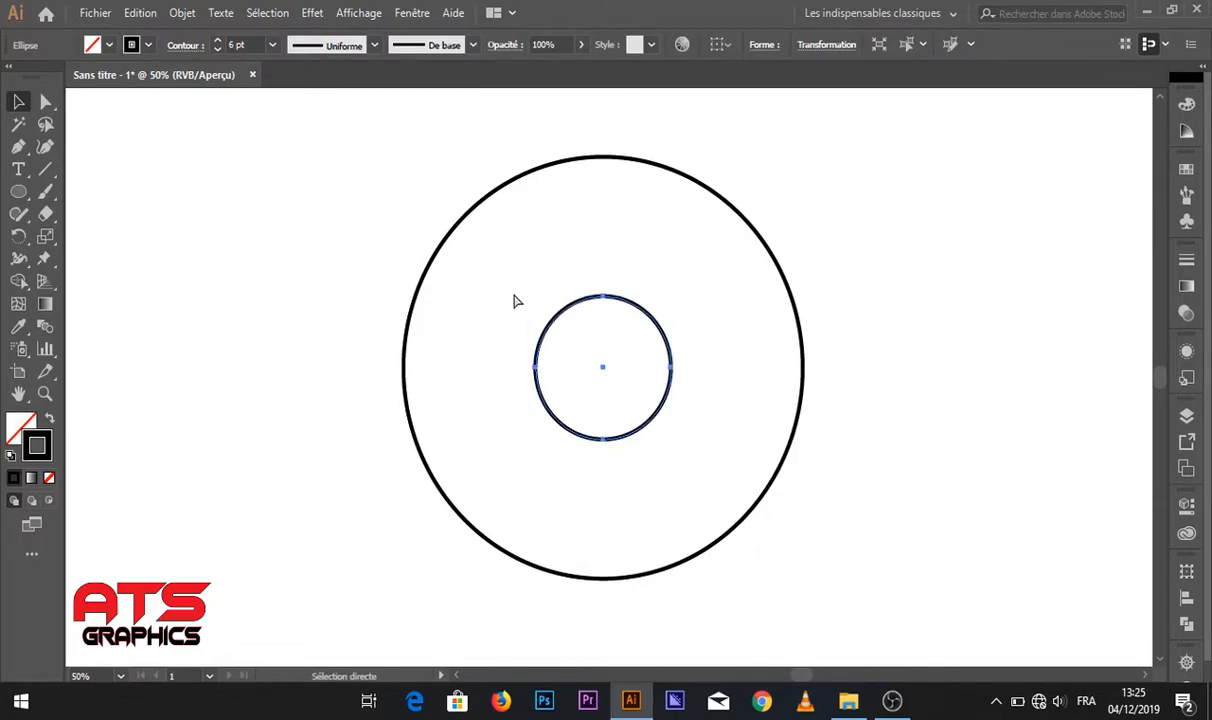
key("ctrl+f")
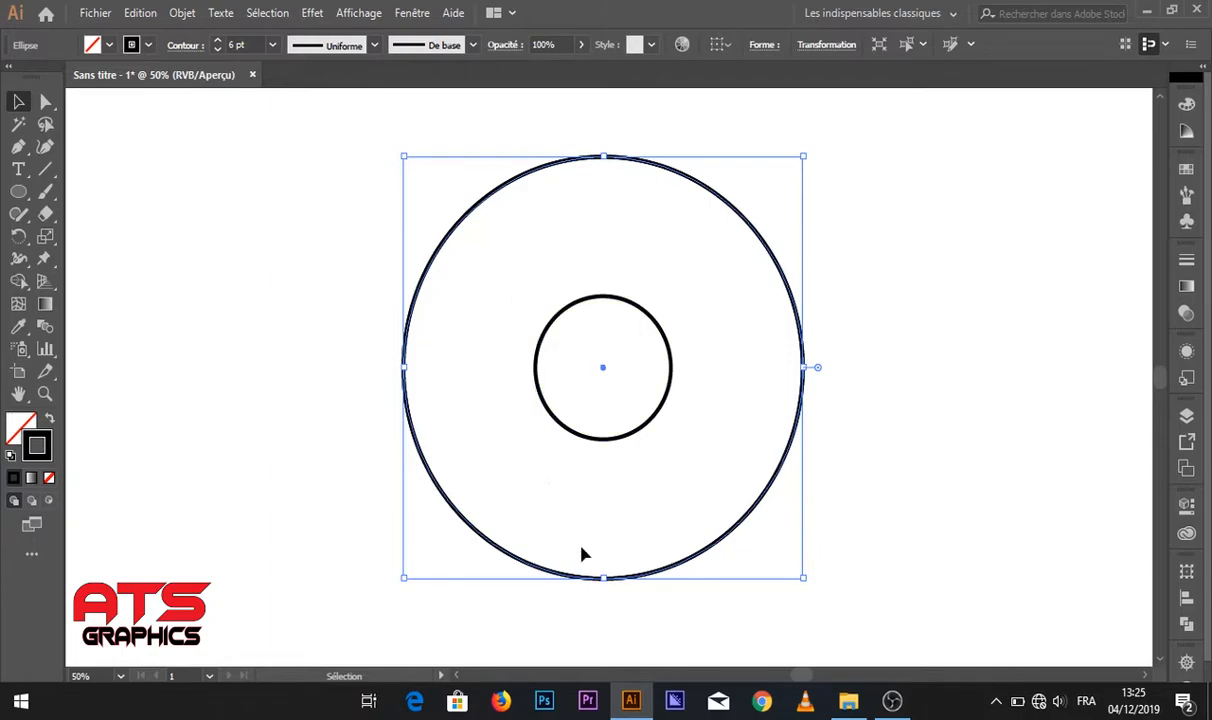
left_click_drag(605, 579, 603, 441)
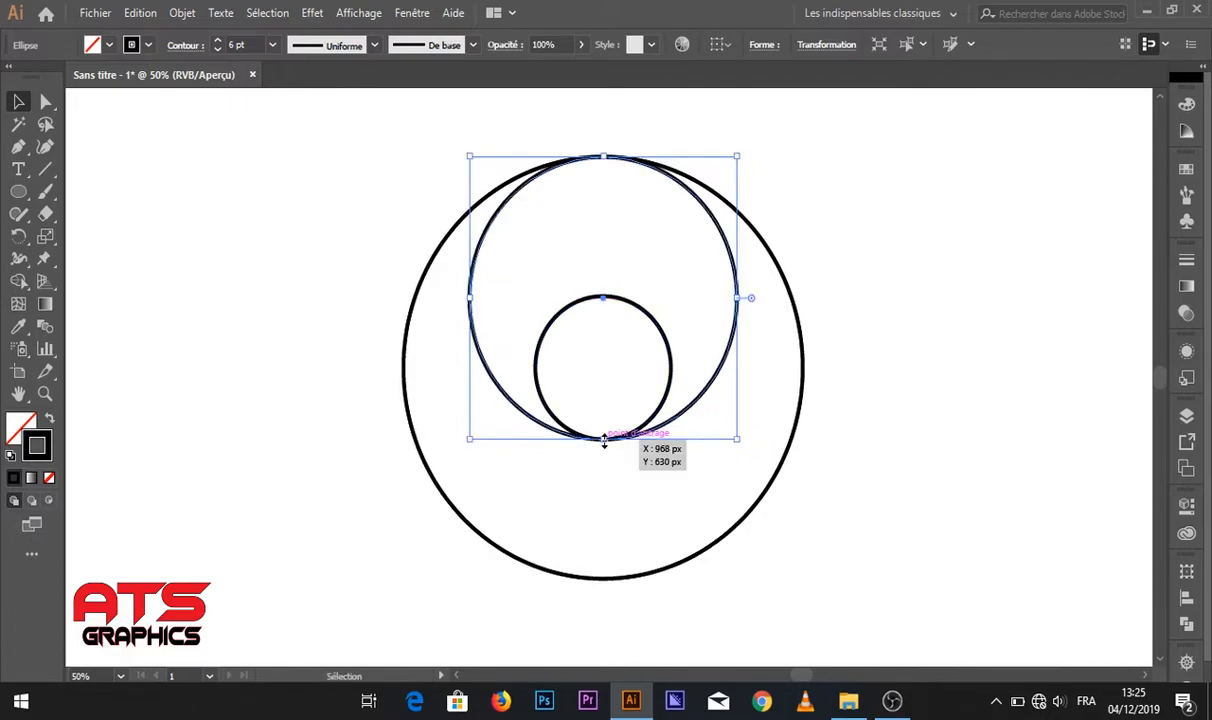
left_click(600, 497)
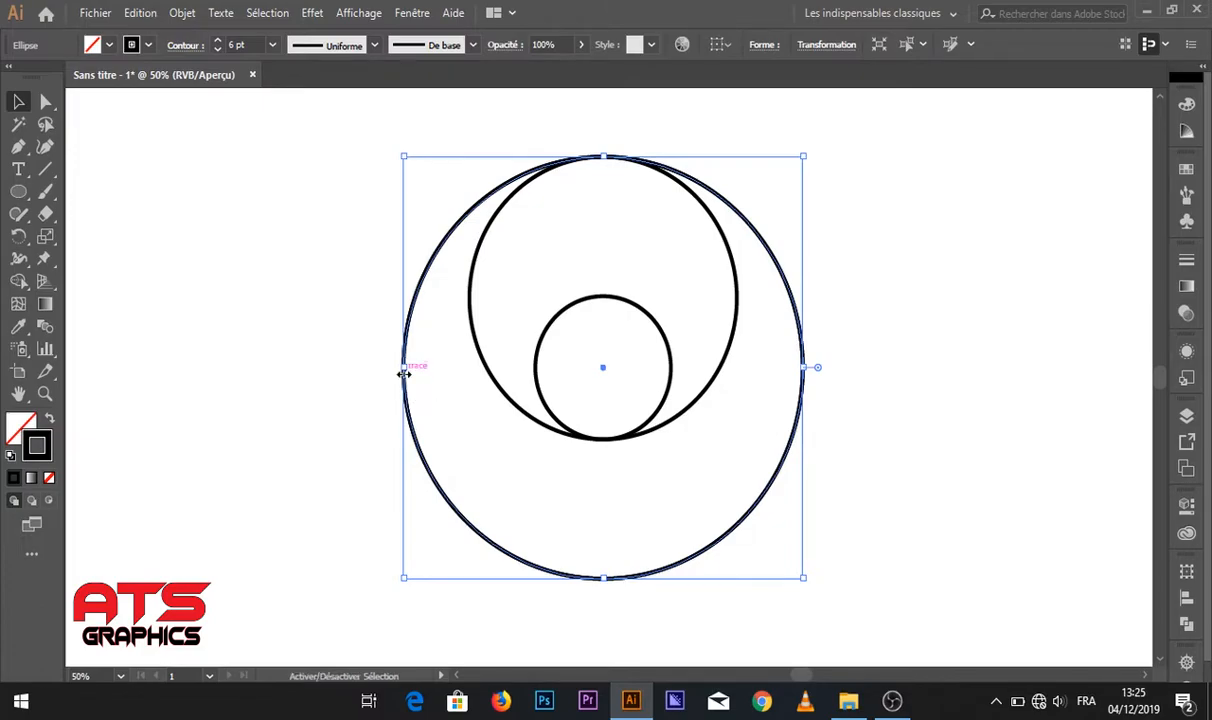
left_click_drag(404, 373, 535, 371)
- Paste two further large circles in front, shrinking them against the outer circle's left and bottom edges to reach the small circle's opposite edge
key("ctrl+z")
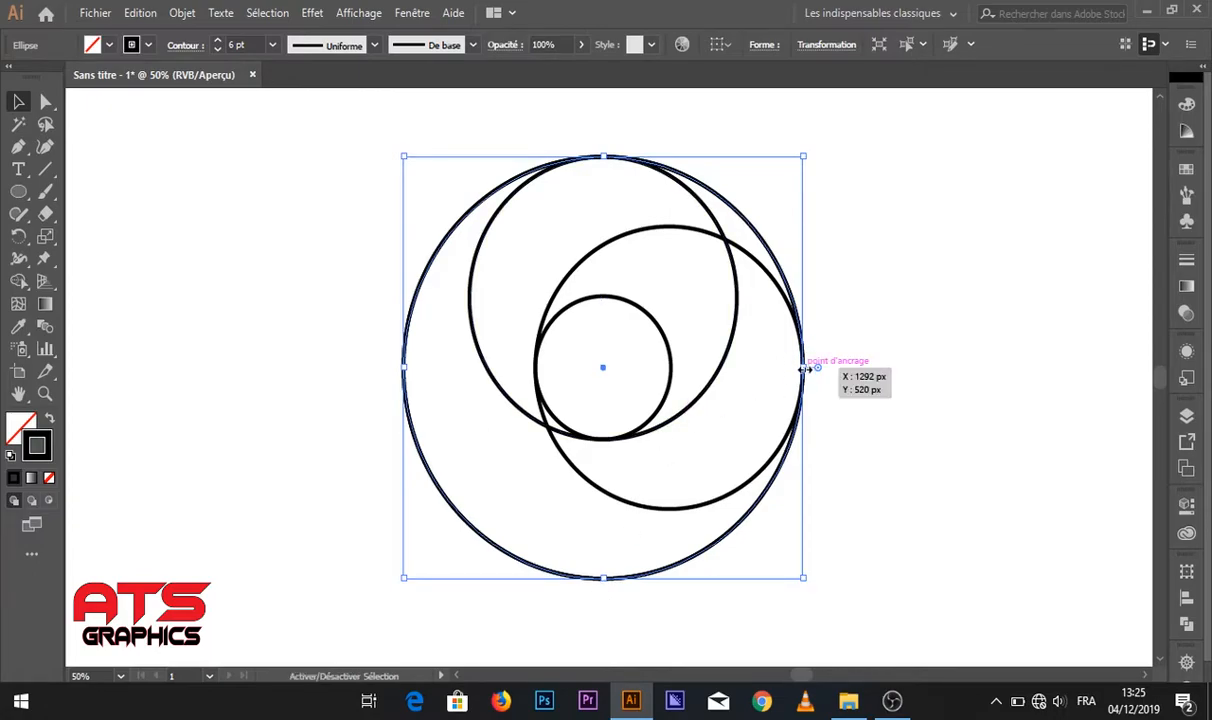
left_click_drag(804, 369, 671, 377)
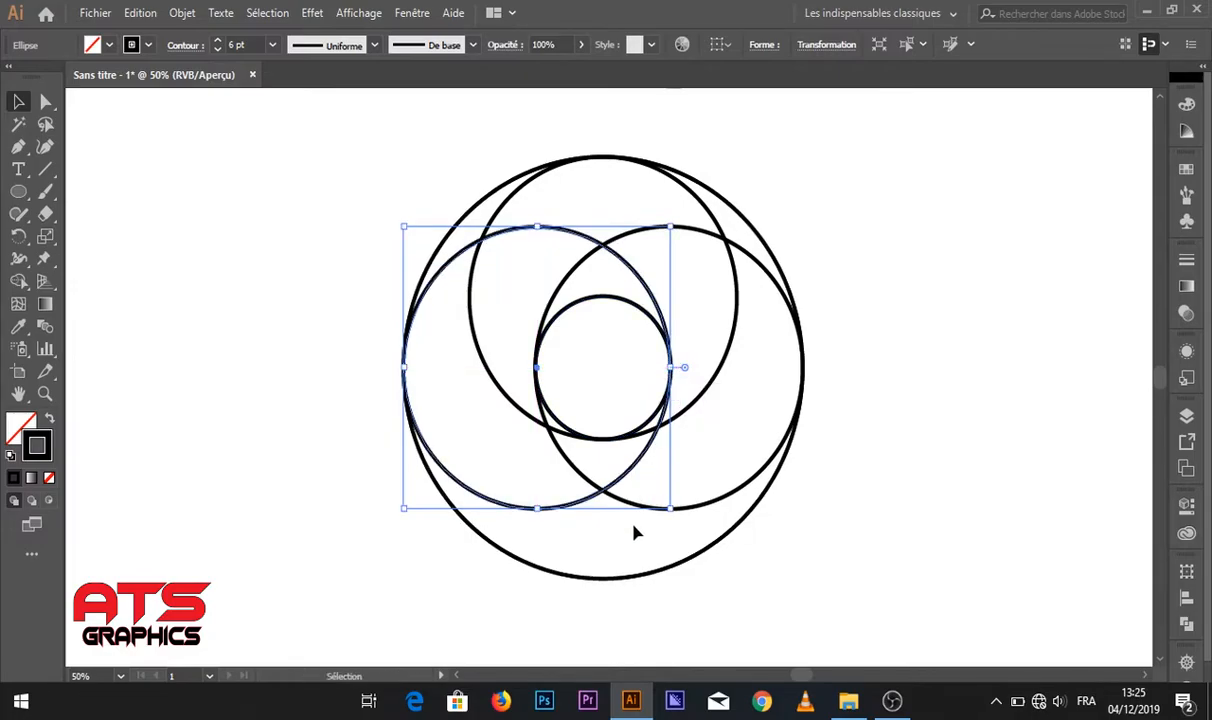
key("ctrl+z")
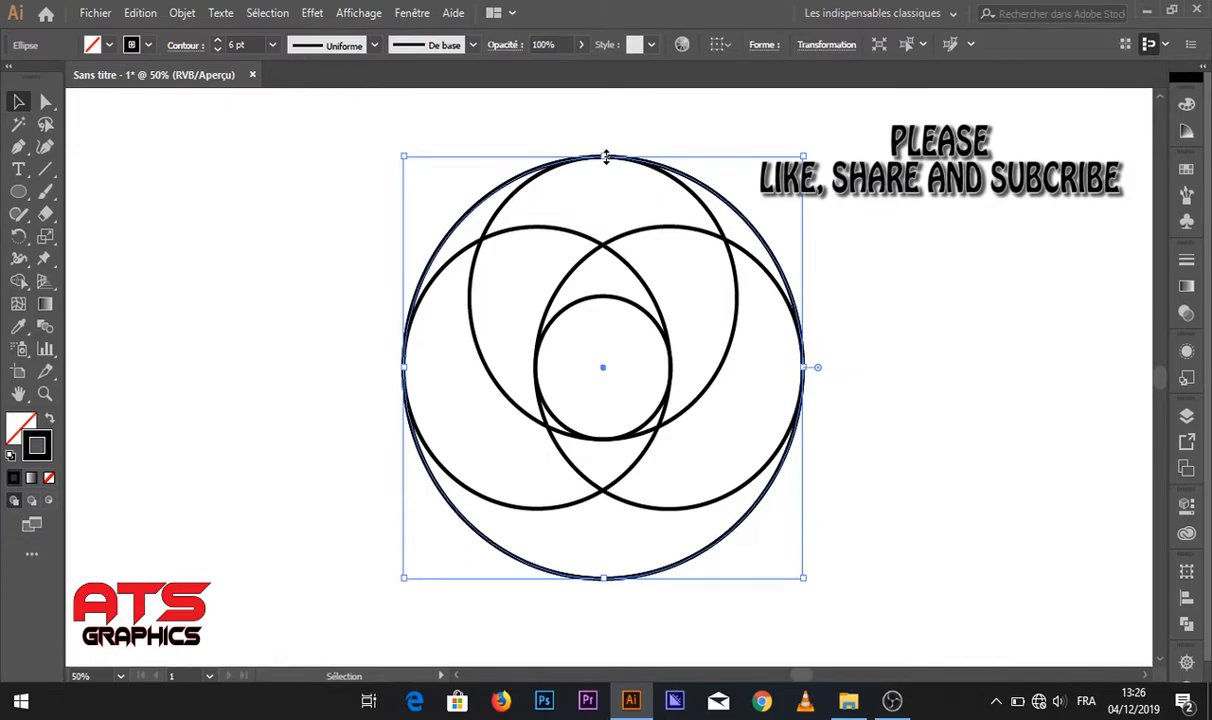
left_click_drag(605, 157, 612, 300)
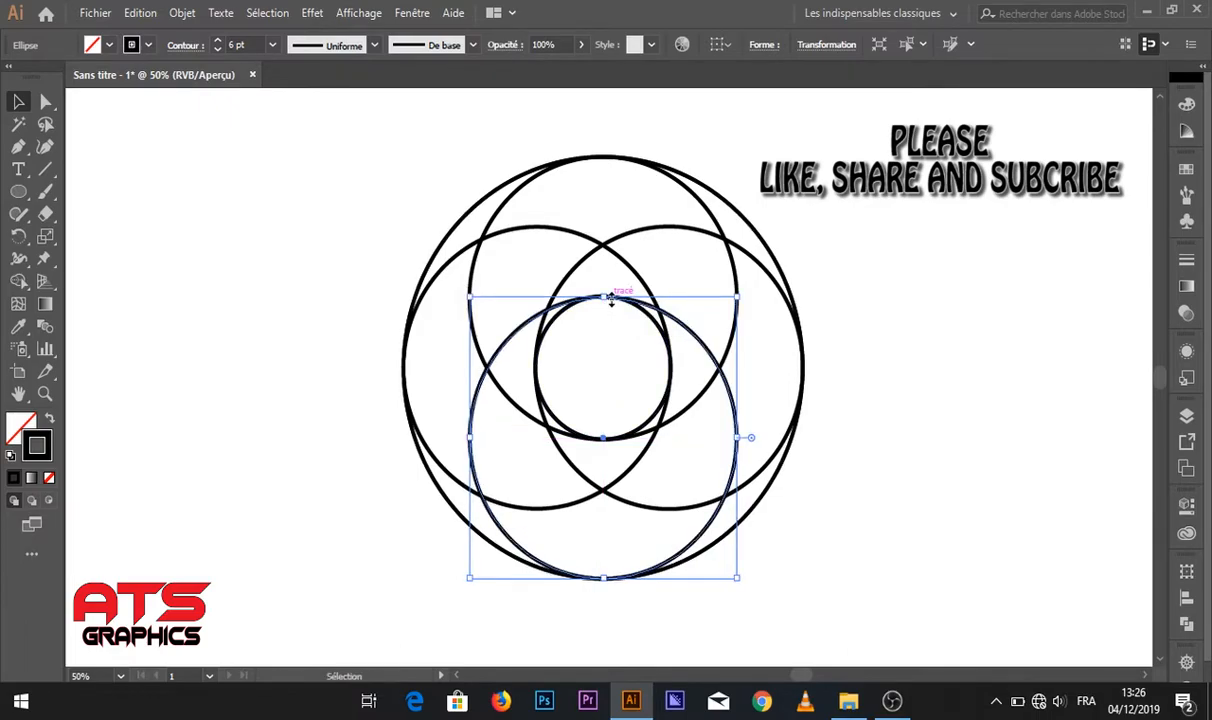
left_click(832, 270)
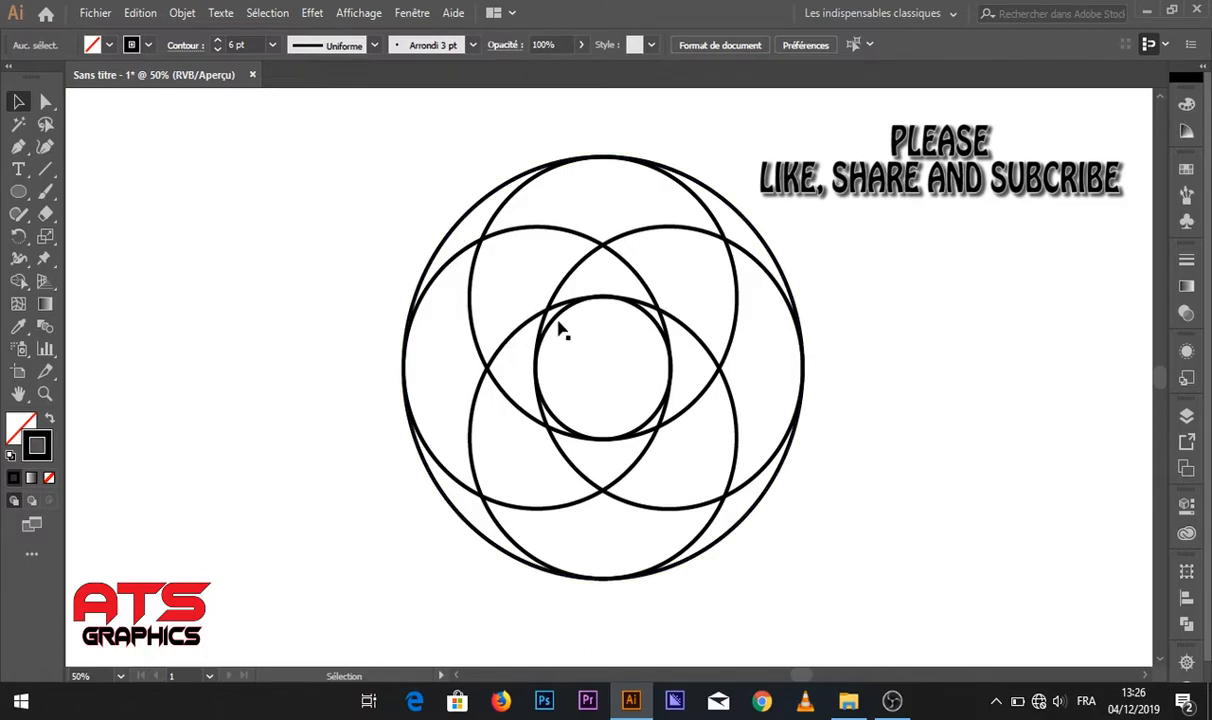
- Select all circles and use Shape Builder to merge the centre circle's regions and the lower-left crescent's regions into separate shapes
left_click_drag(418, 161, 824, 541)
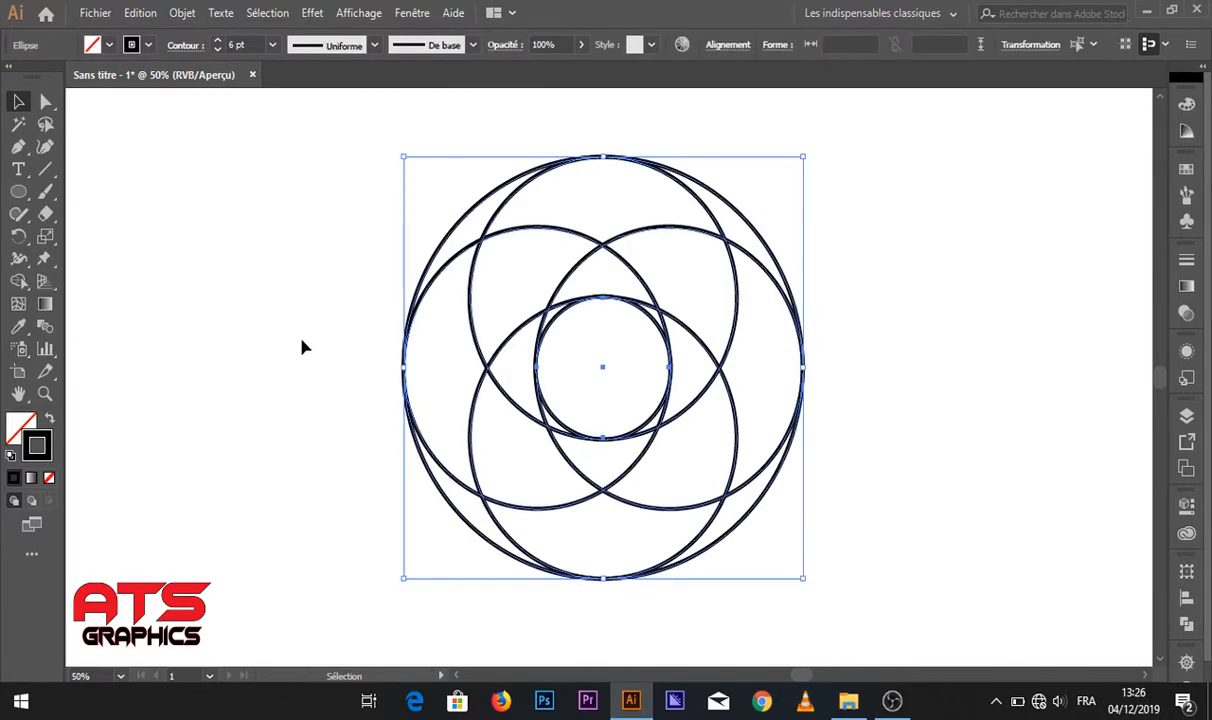
left_click(18, 281)
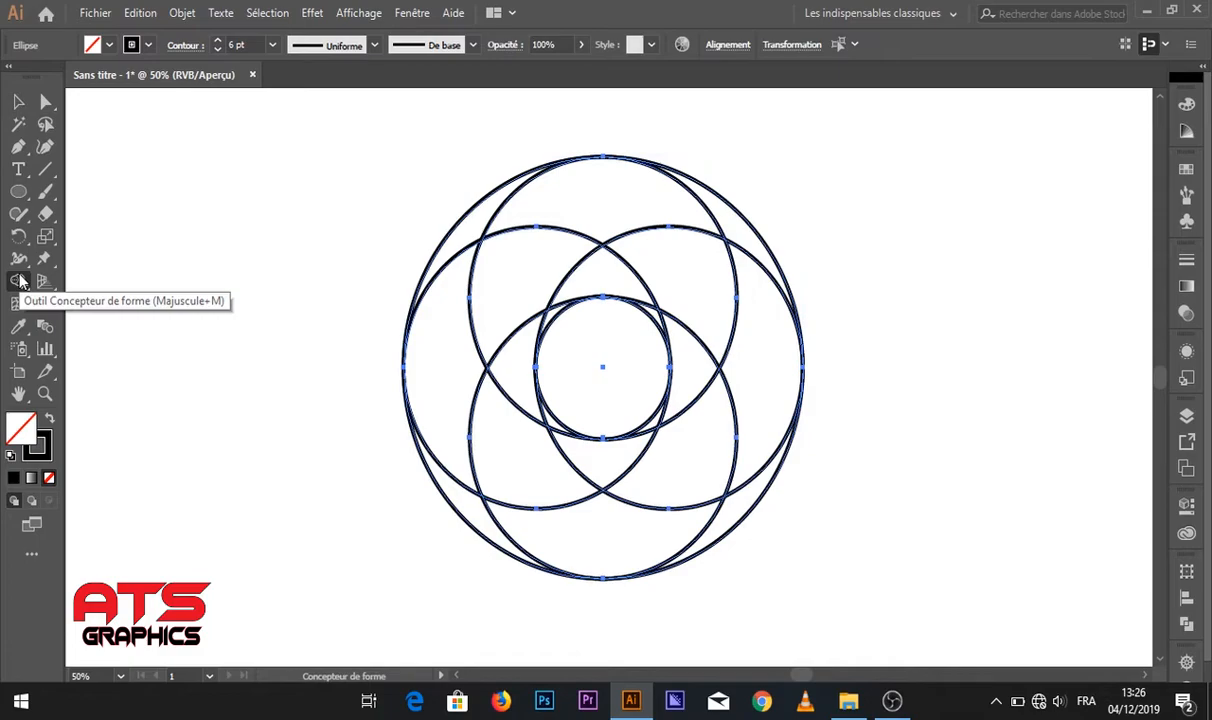
left_click(596, 376)
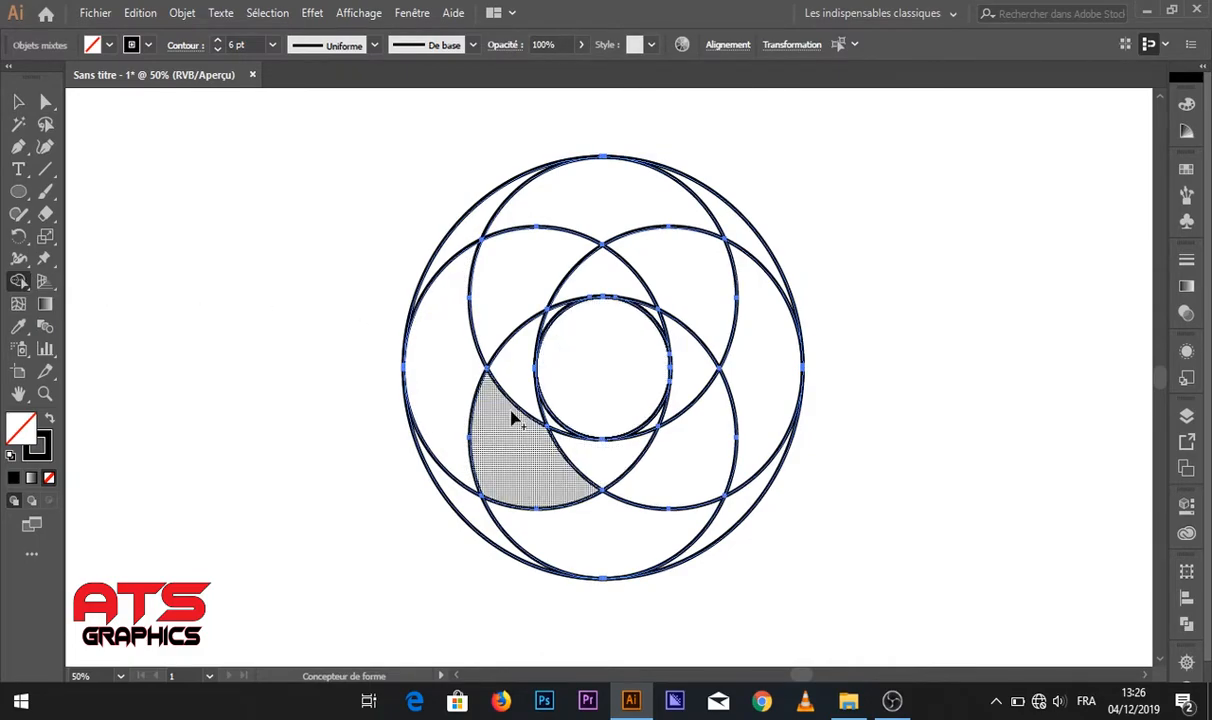
mouse_move(620, 465)
left_mouse_down()
mouse_move(500, 446)
mouse_move(463, 419)
mouse_move(500, 435)
left_mouse_up()
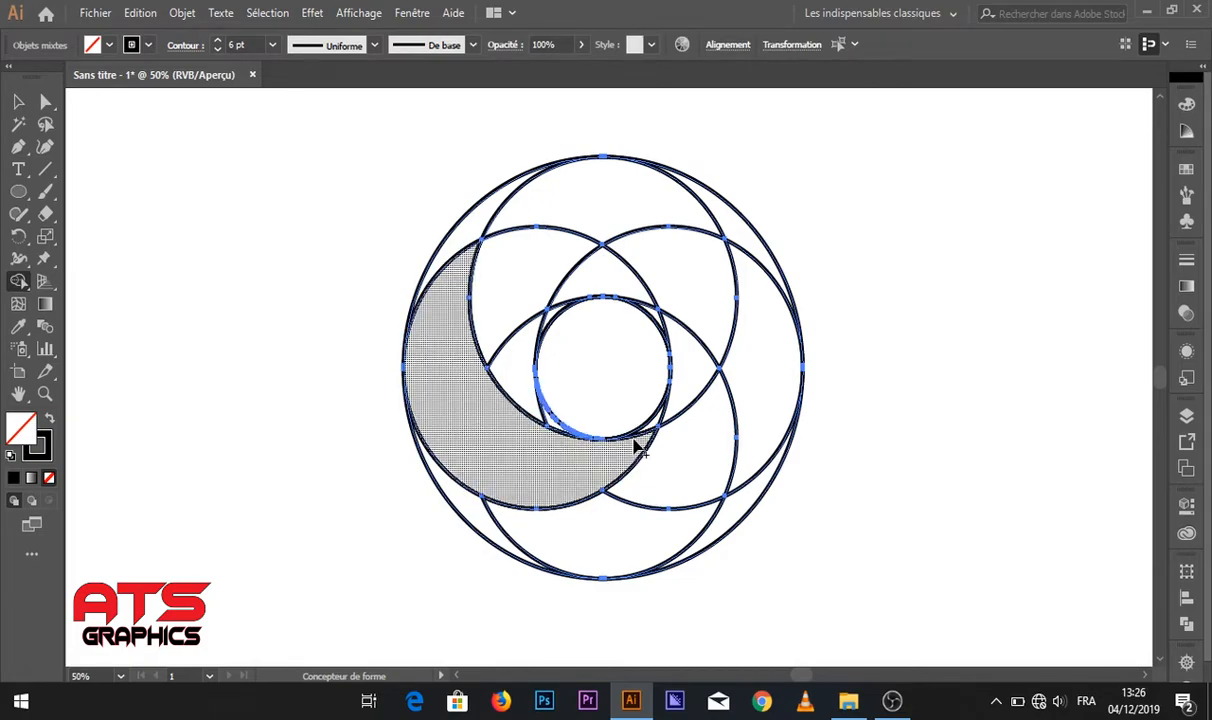
left_click_drag(645, 431, 651, 430)
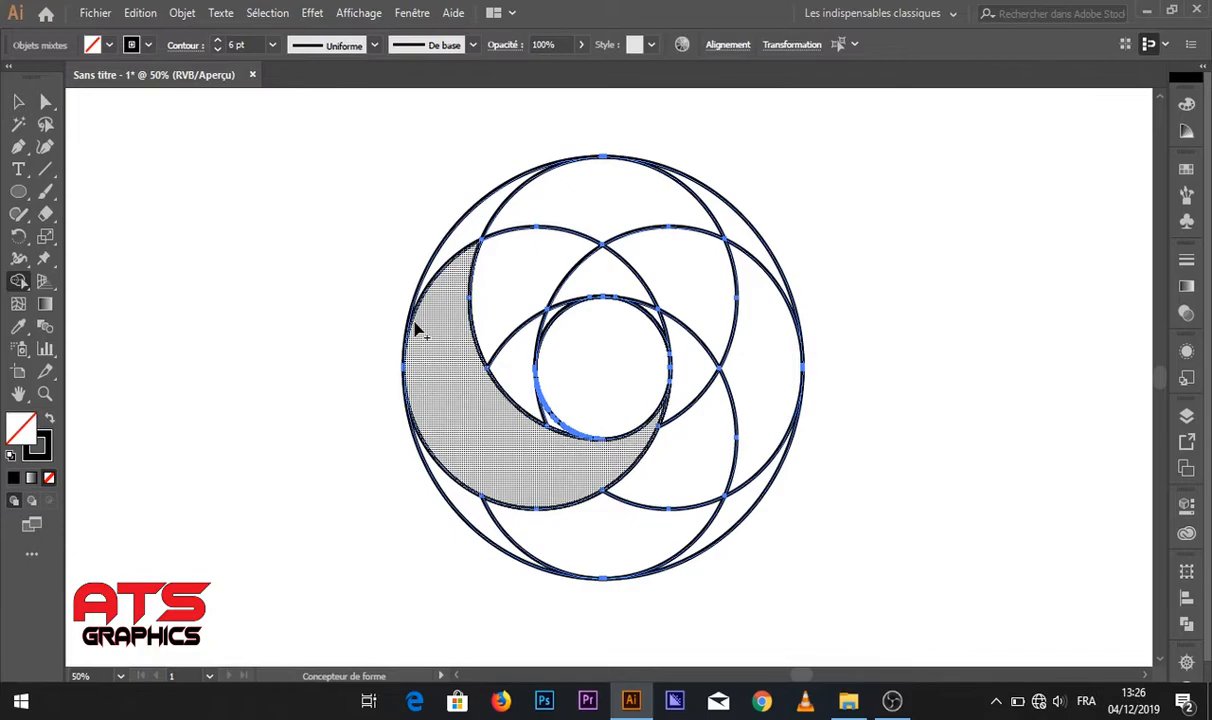
left_click_drag(440, 316, 465, 244)
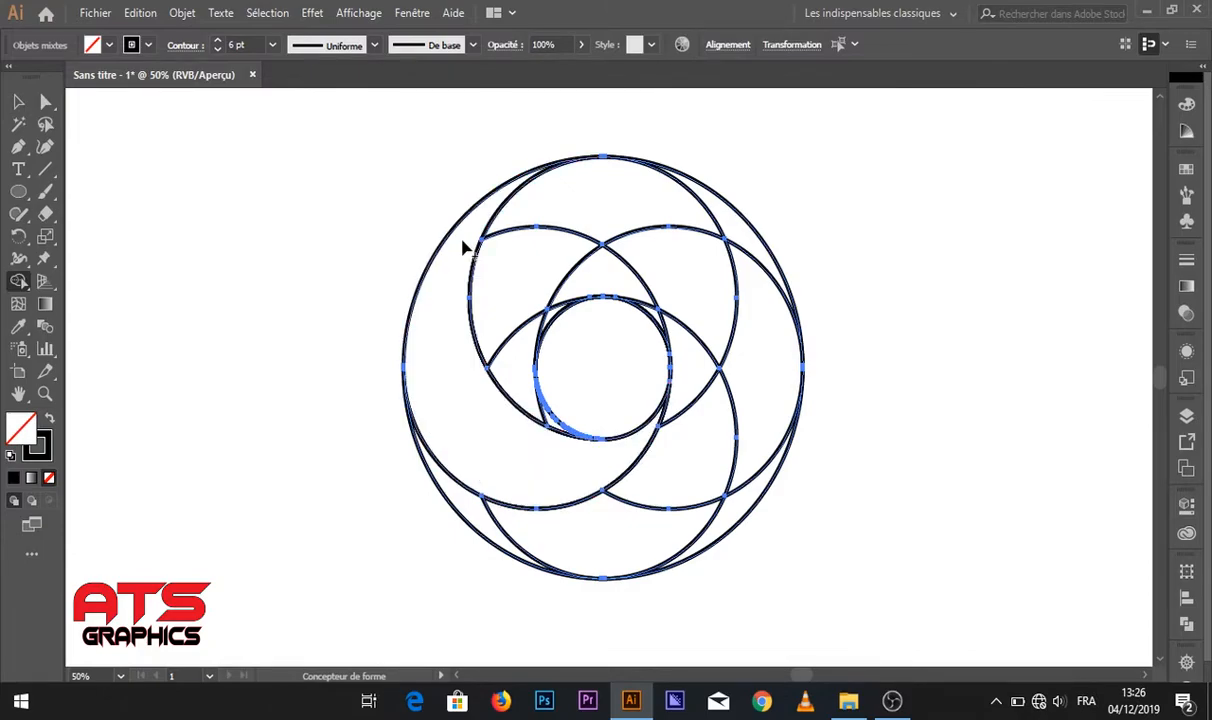
- Merge the remaining regions with Shape Builder into the upper, right and lower curved blades of the swirl
left_click_drag(519, 302, 540, 420)
mouse_move(540, 268)
left_mouse_down()
mouse_move(602, 211)
mouse_move(717, 217)
left_mouse_up()
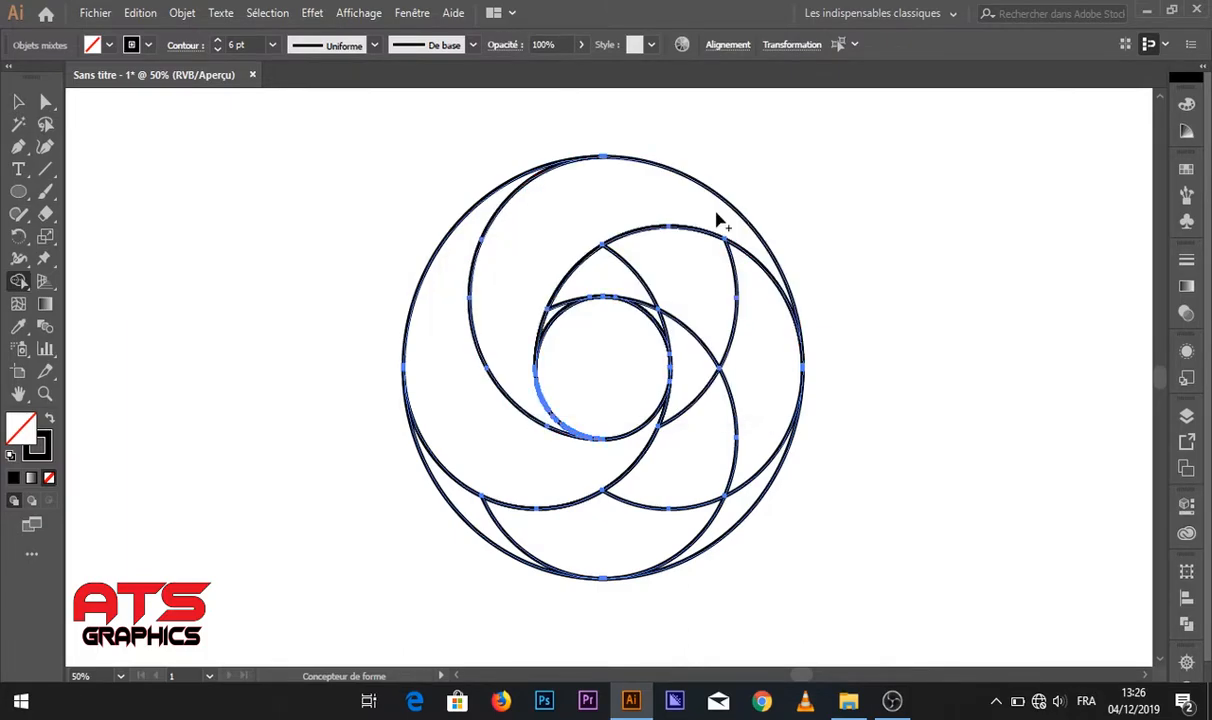
mouse_move(660, 282)
left_mouse_down()
mouse_move(550, 308)
mouse_move(555, 319)
mouse_move(628, 292)
mouse_move(717, 298)
mouse_move(768, 373)
mouse_move(766, 477)
left_mouse_up()
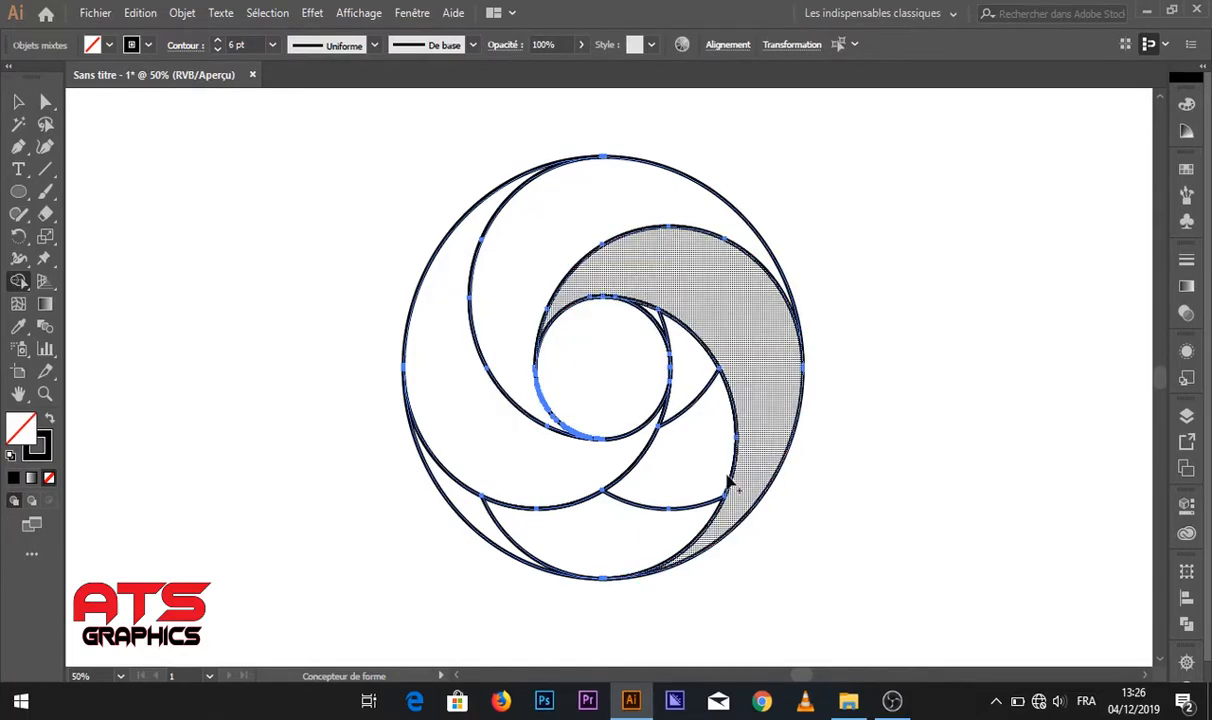
mouse_move(614, 547)
left_mouse_down()
mouse_move(674, 495)
mouse_move(709, 400)
mouse_move(664, 320)
mouse_move(693, 402)
left_mouse_up()
left_click_drag(560, 534, 480, 525)
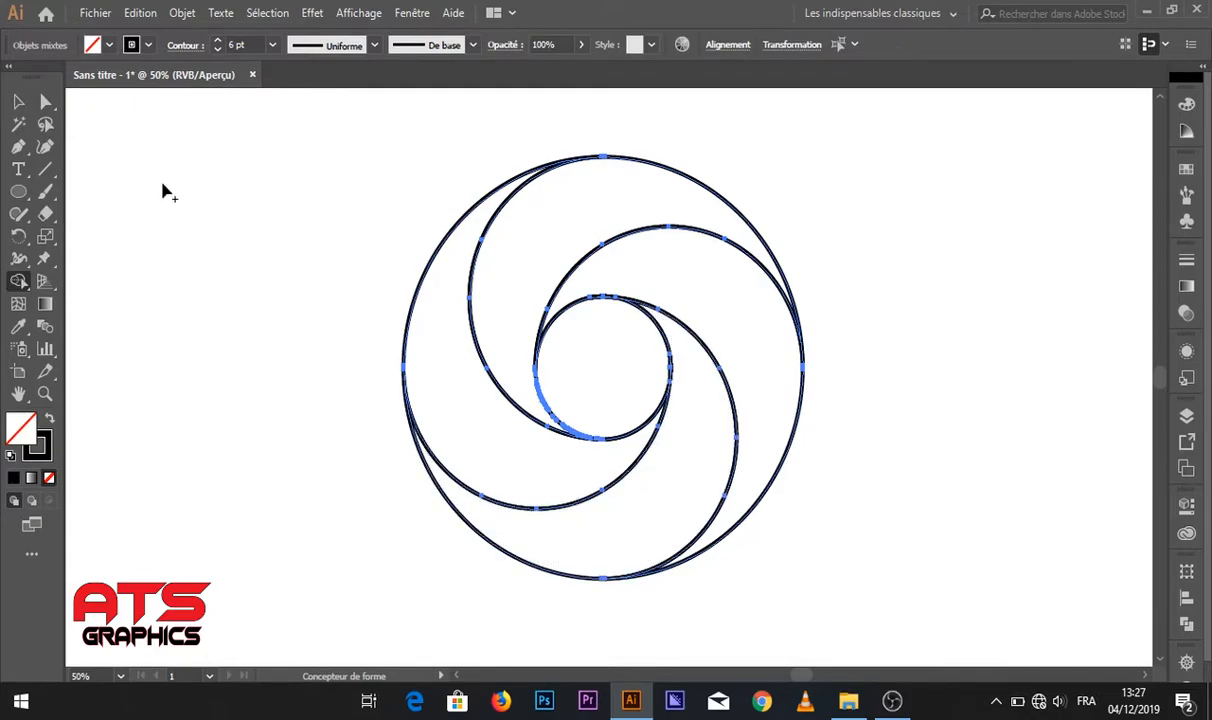
- Select the whole swirl and move it slightly up and to the left on the artboard
left_click(20, 104)
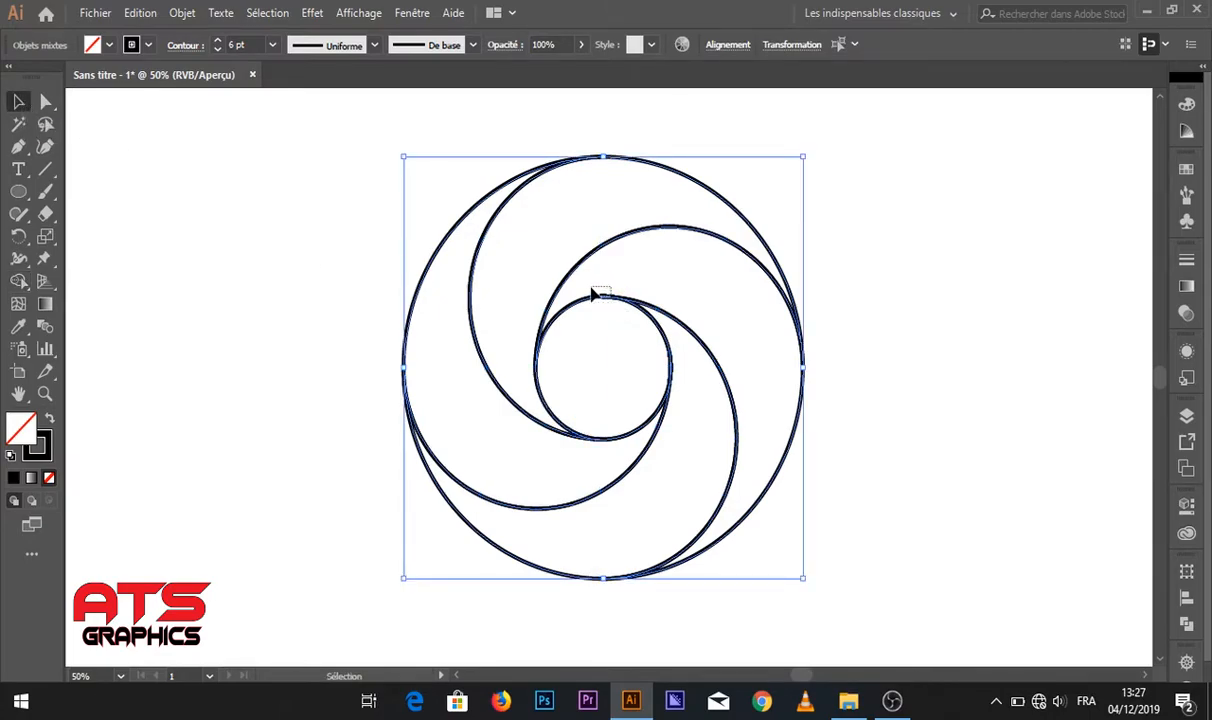
key("ctrl+shift+a")
left_click_drag(341, 214, 873, 521)
left_click_drag(810, 487, 810, 487)
left_click_drag(625, 305, 612, 259)
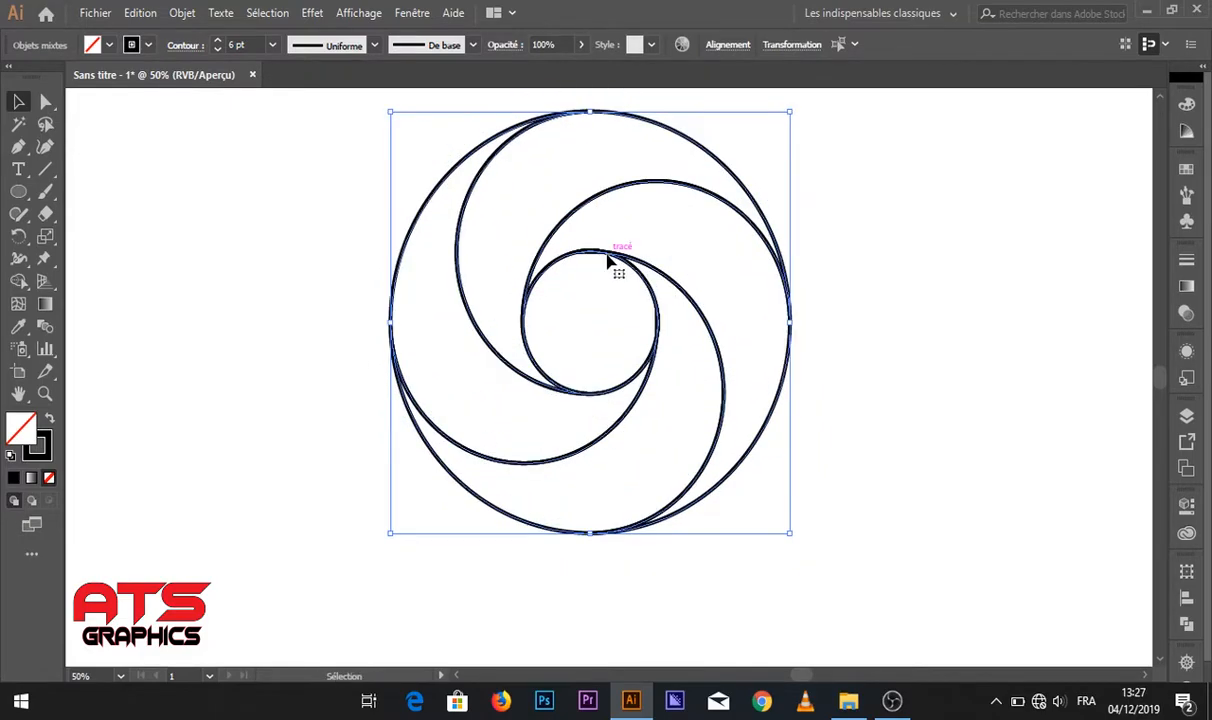
- Fill all the swirl's shapes with pure blue and set their outlines to white
left_click(109, 46)
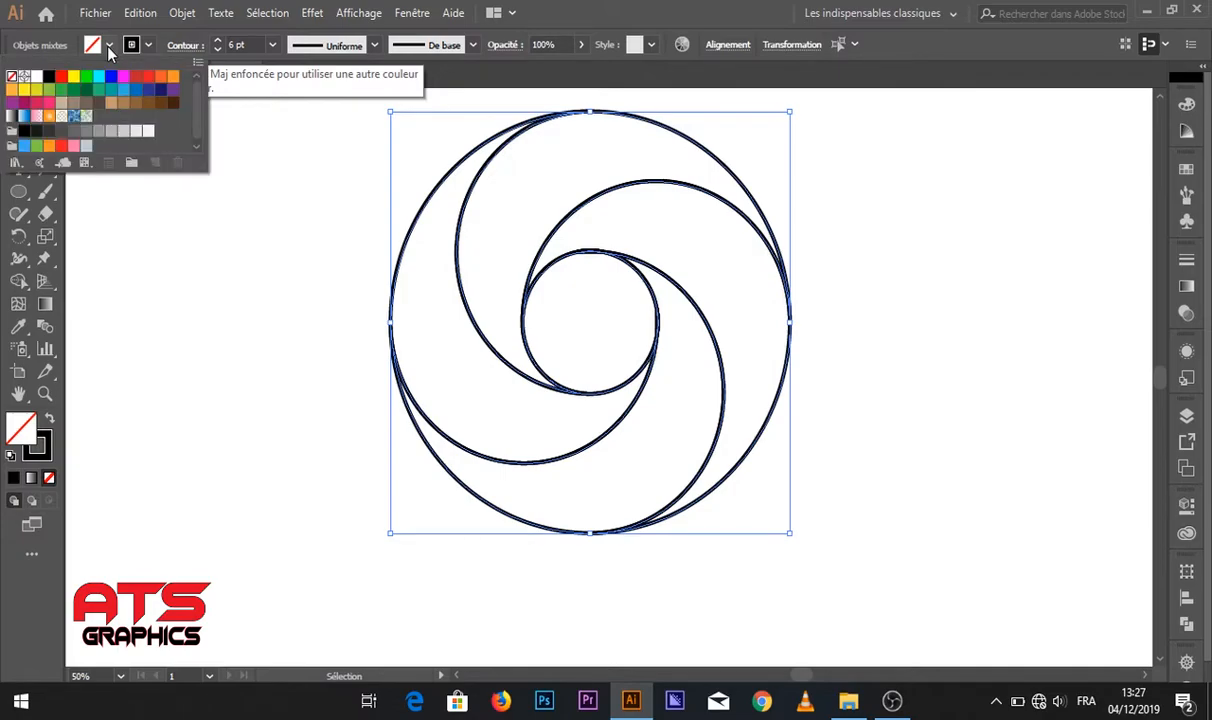
left_click(111, 78)
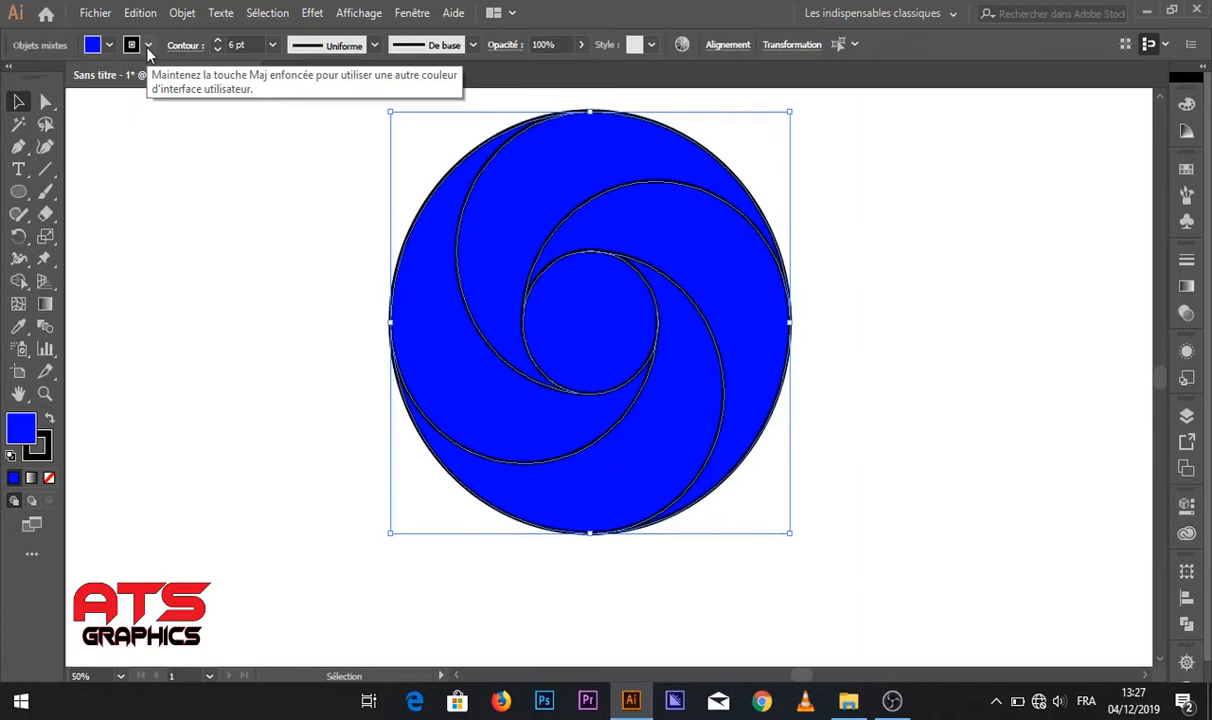
left_click(148, 46)
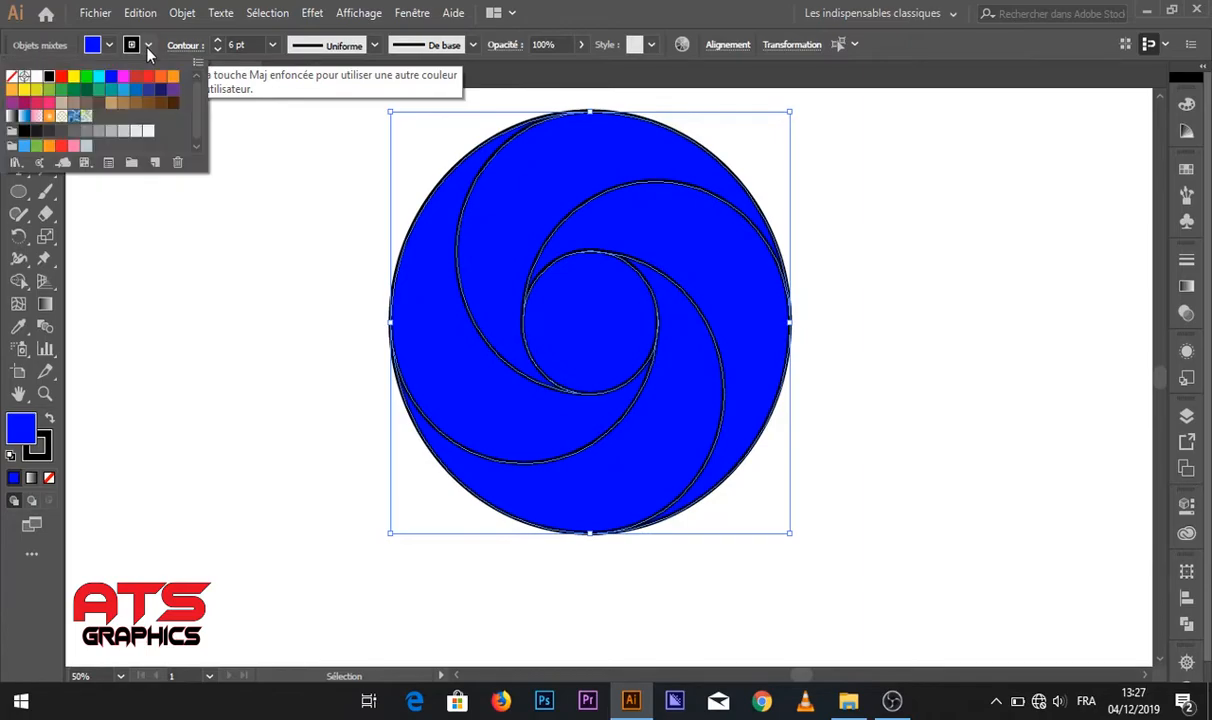
left_click(30, 79)
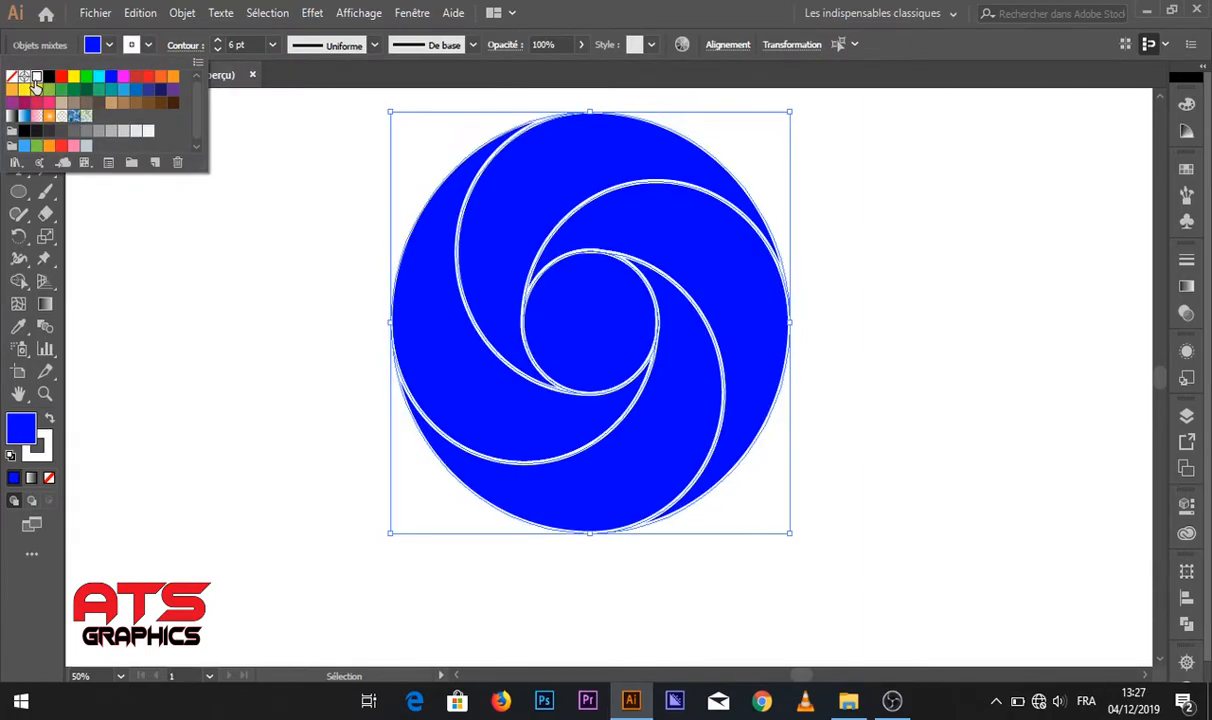
left_click(252, 195)
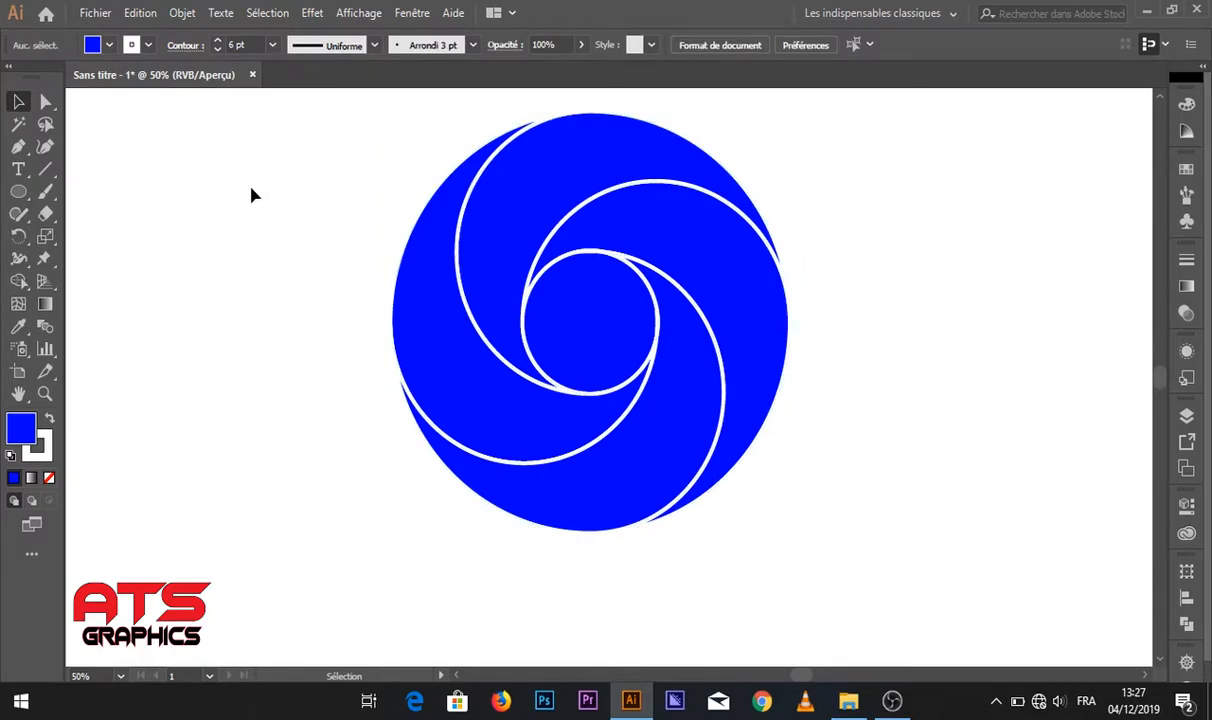
- Fill the swirl's centre circle with white using the Shape Builder and deselect it
left_click(600, 335)
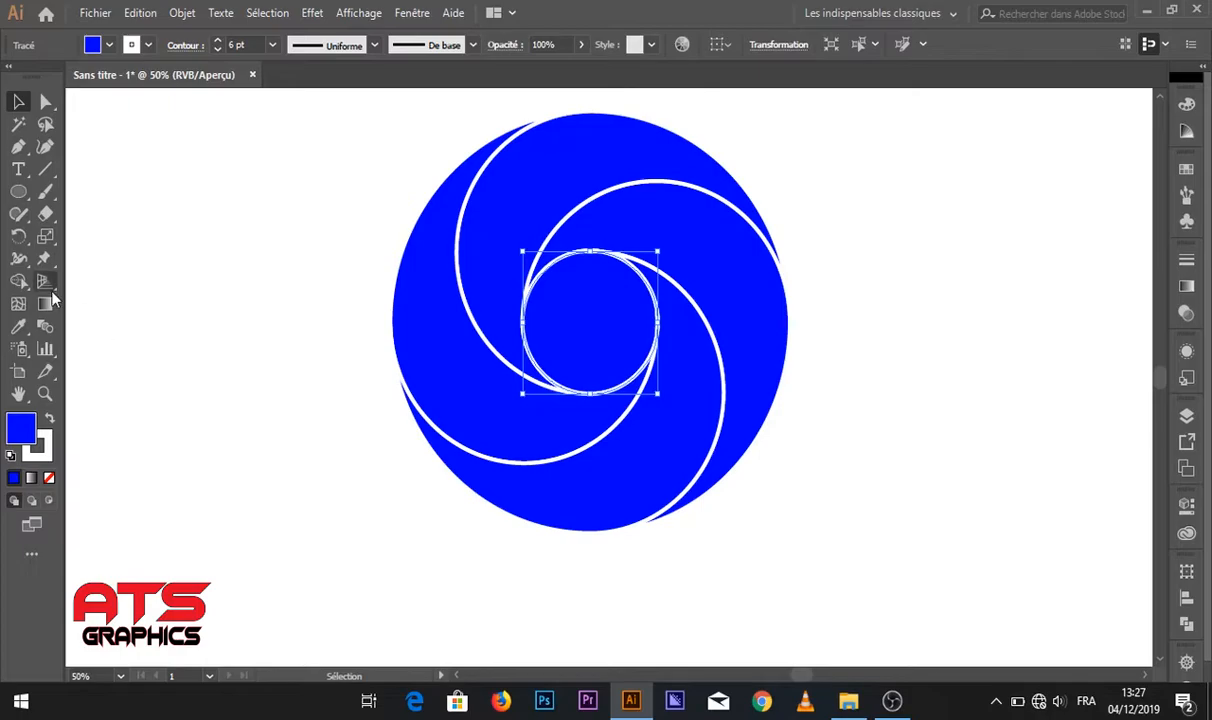
left_click(21, 284)
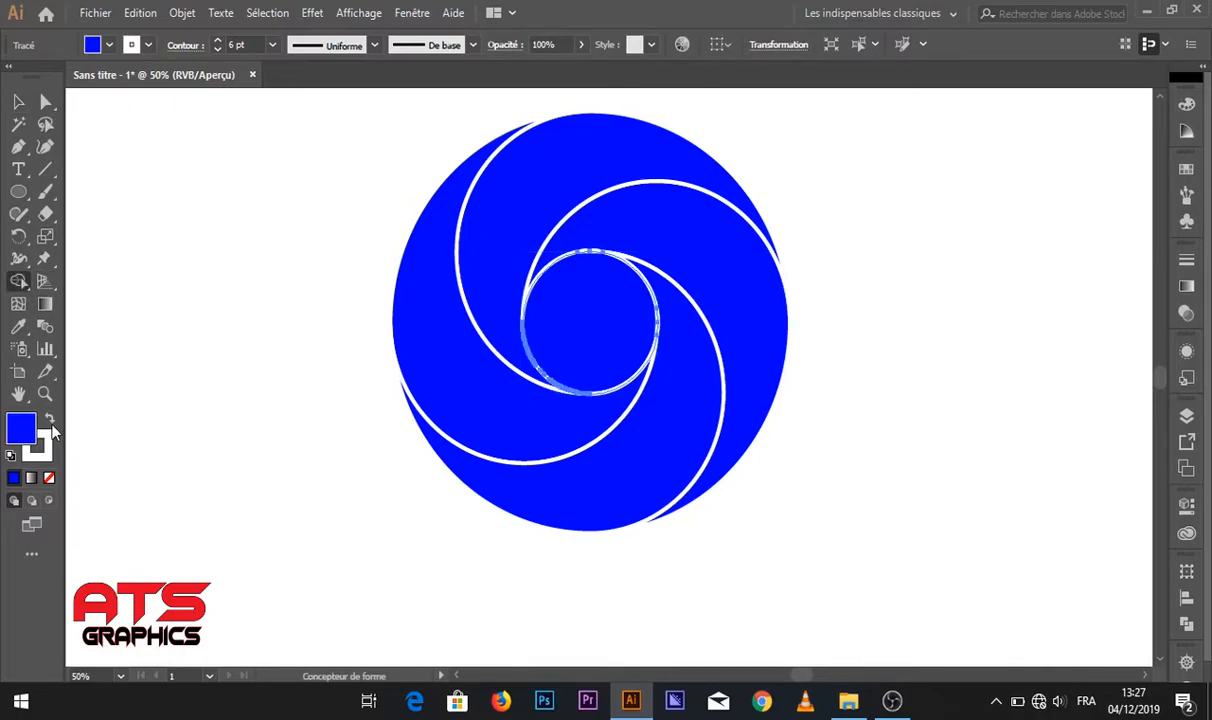
left_click(50, 420)
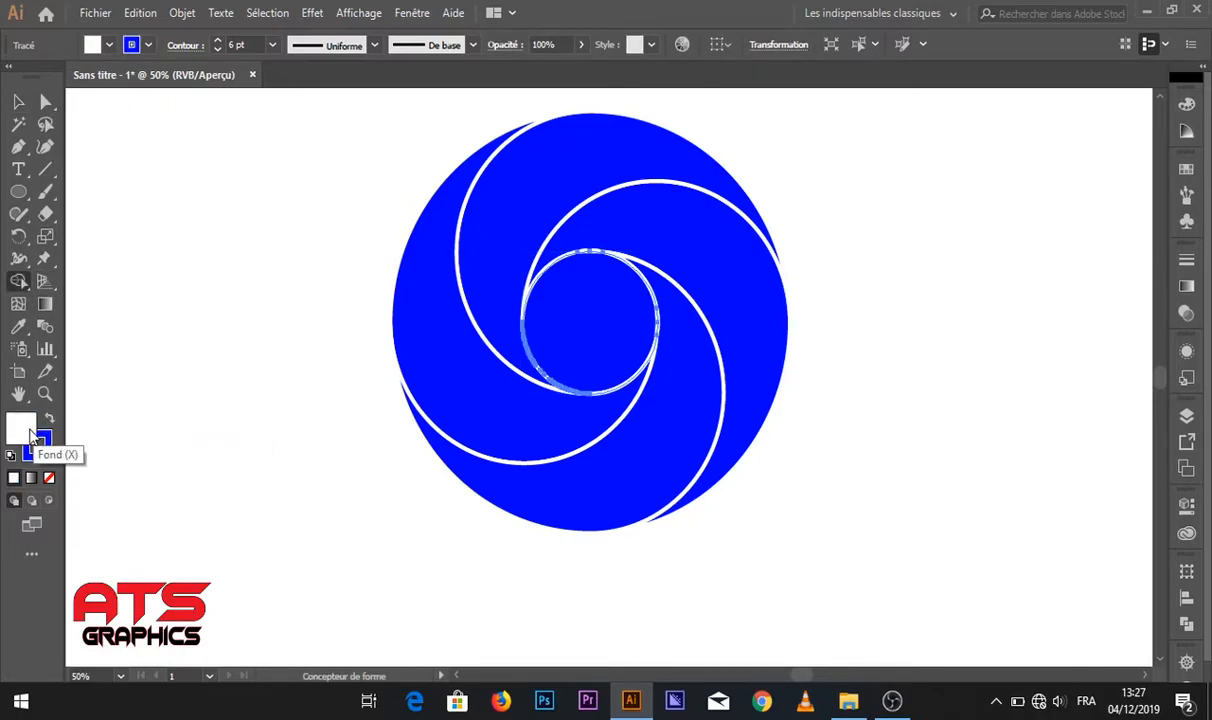
left_click(598, 325)
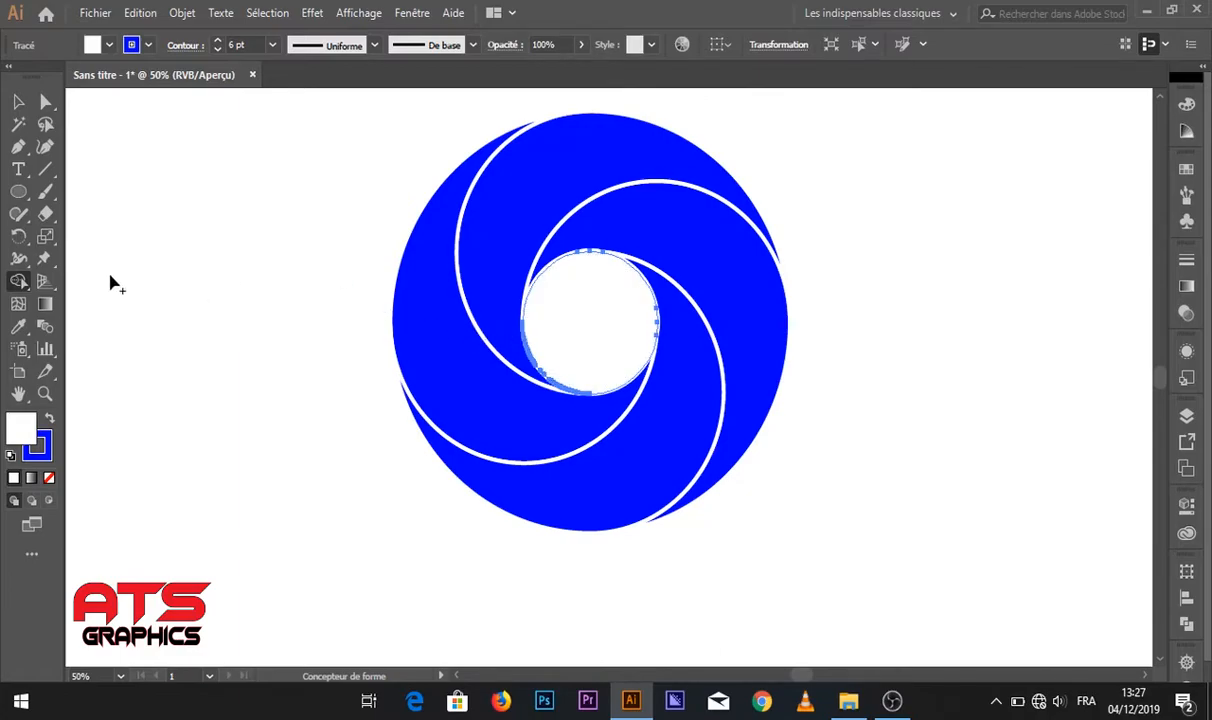
left_click(20, 102)
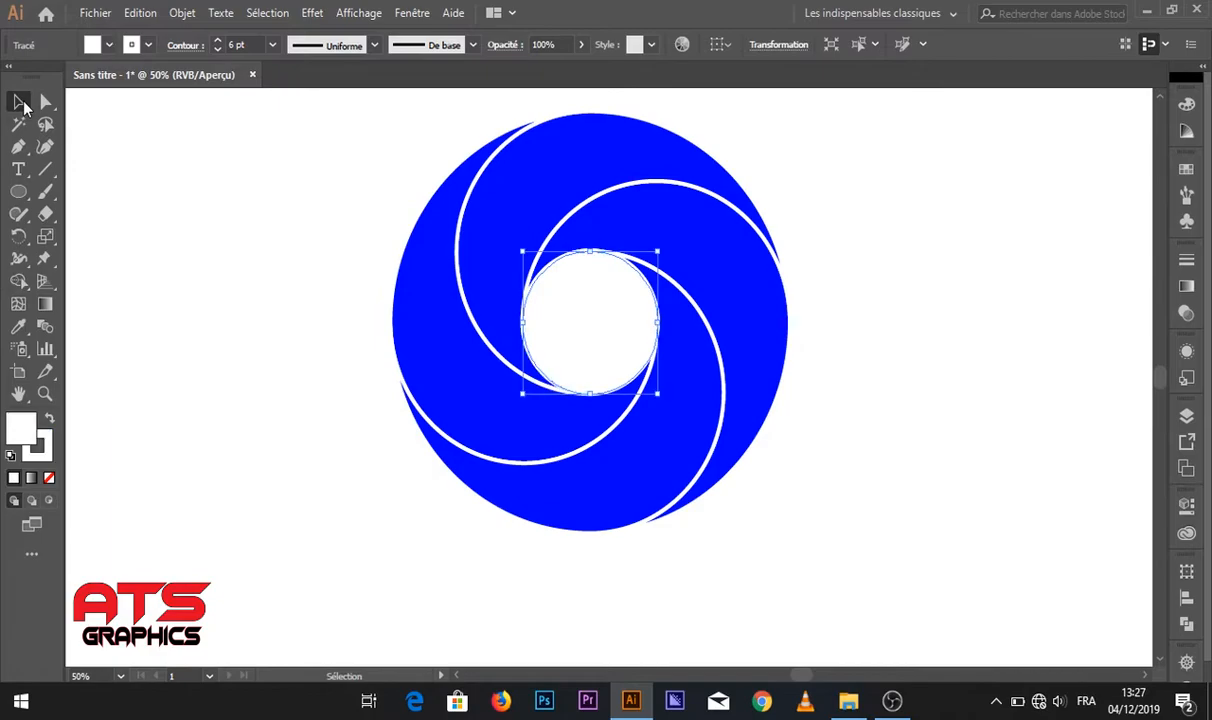
left_click(279, 277)
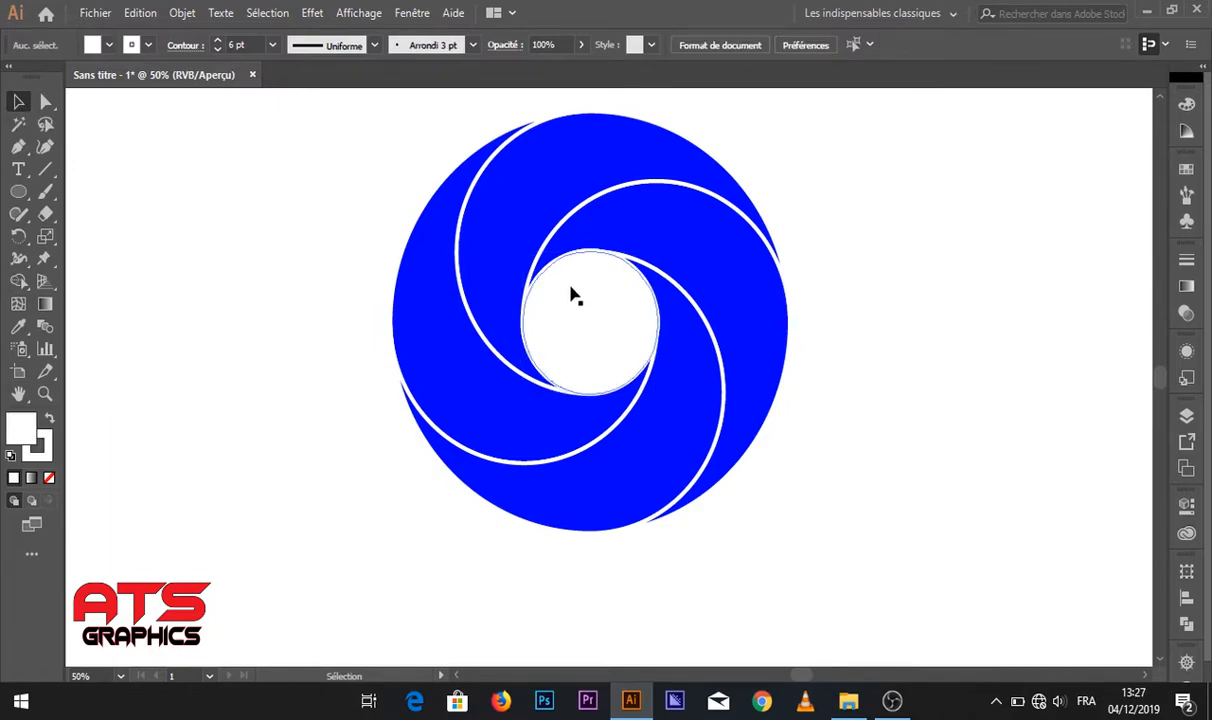
- Apply a linear gradient to the upper blade, running from white to the pure blue swatch
left_click(521, 240)
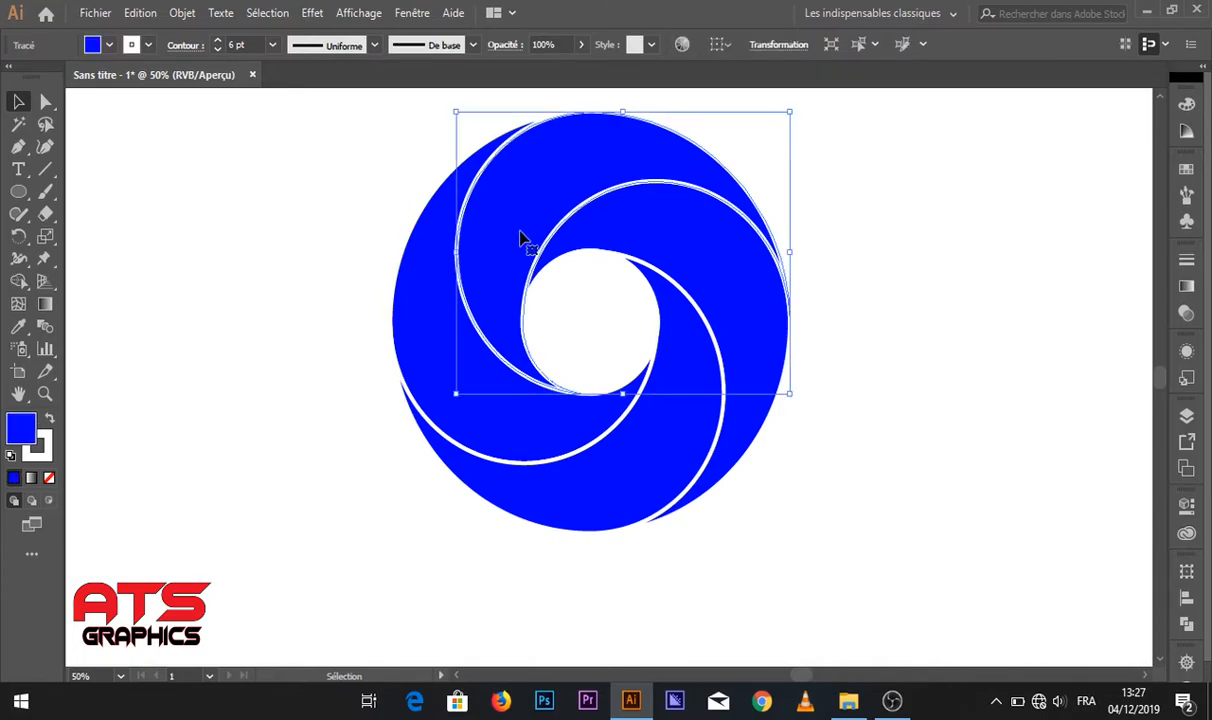
left_click(45, 304)
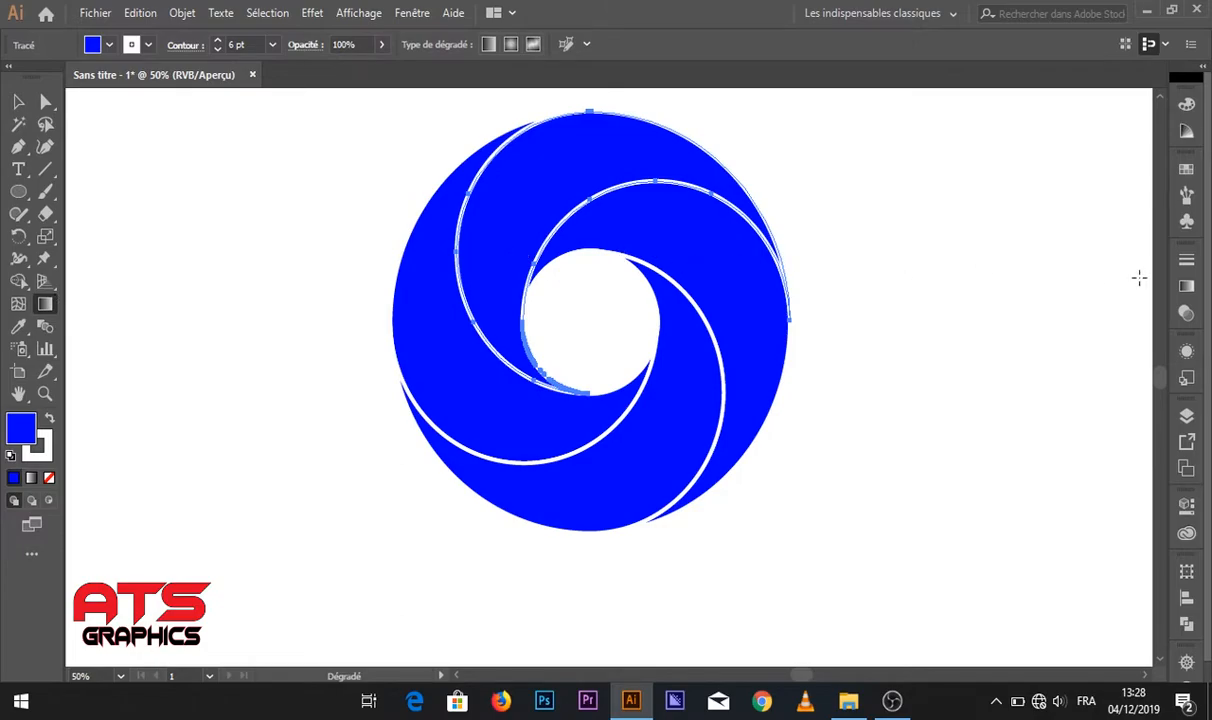
left_click(1187, 287)
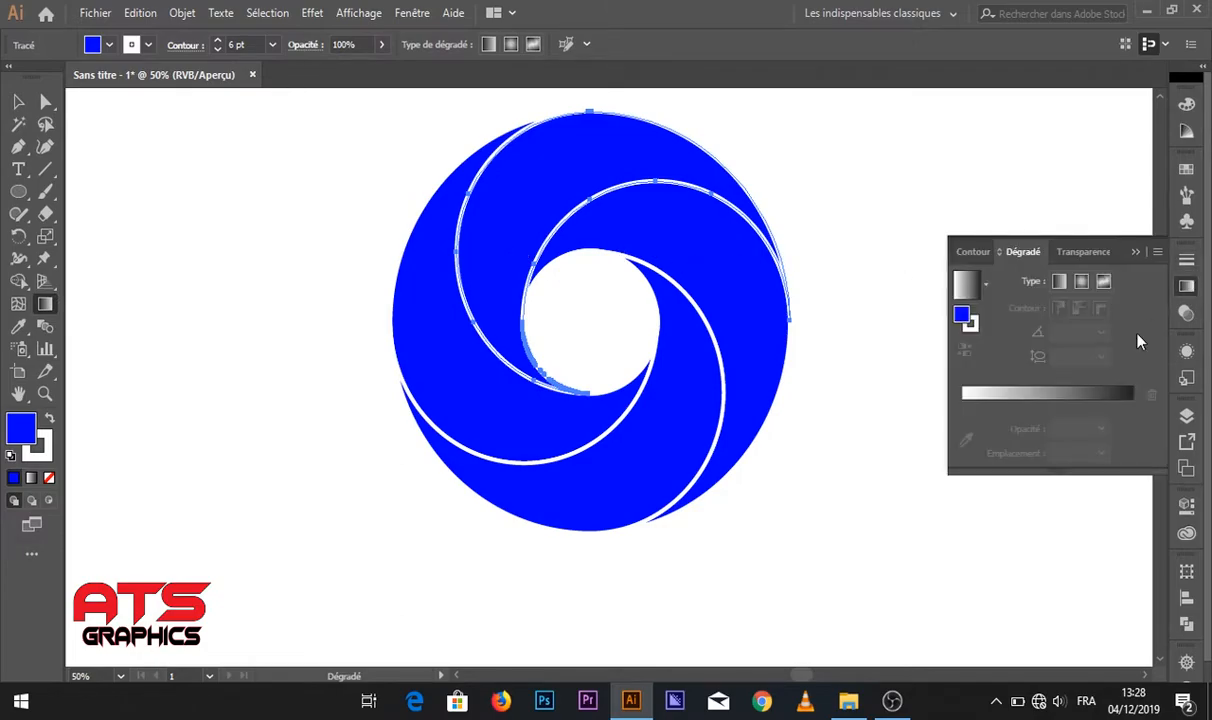
left_click(1093, 395)
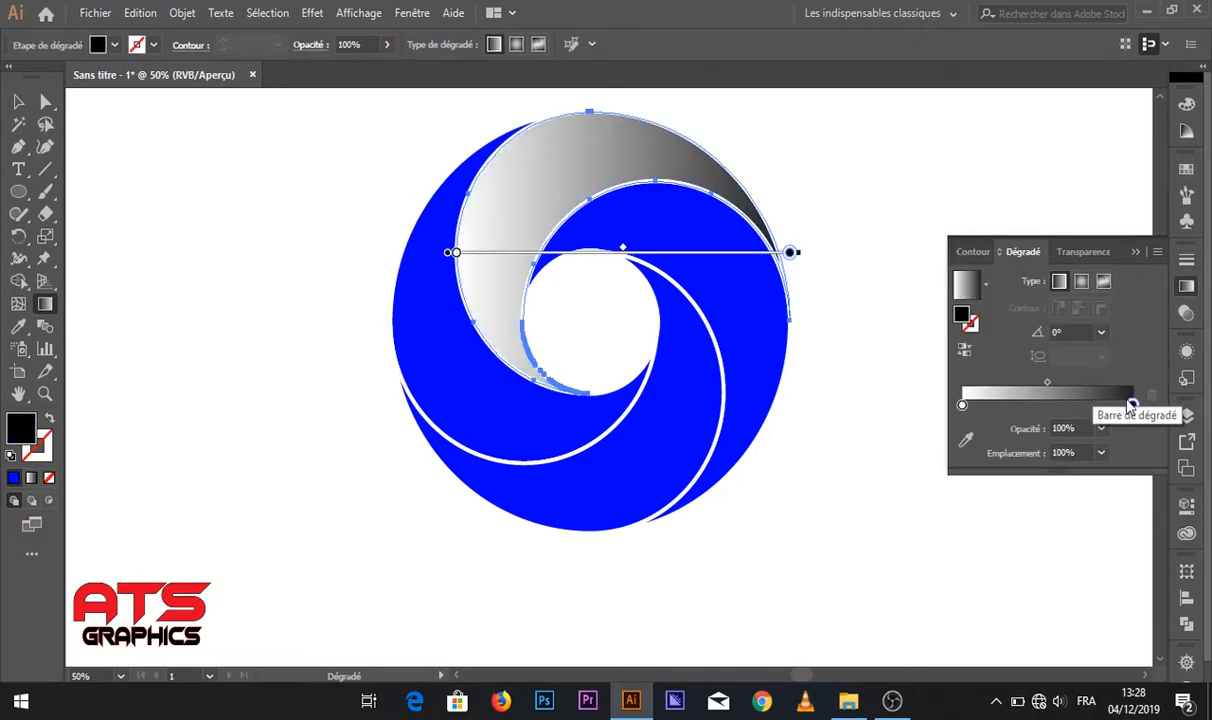
double_click(1133, 407)
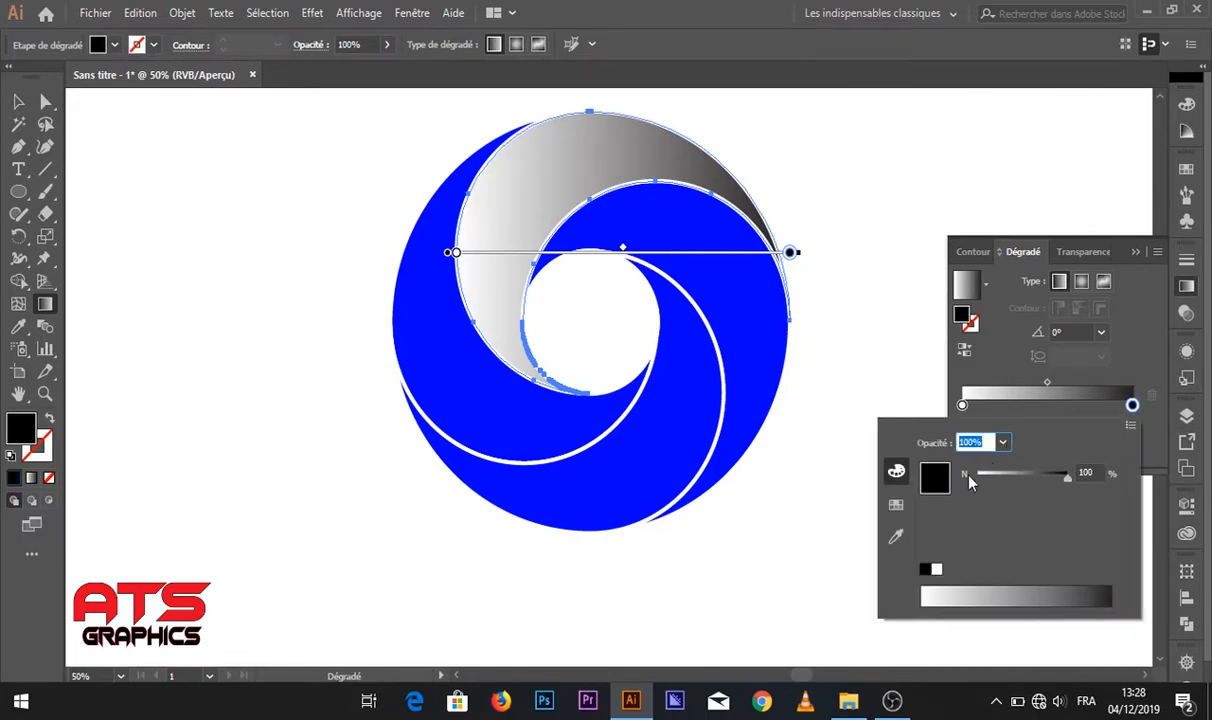
left_click(896, 507)
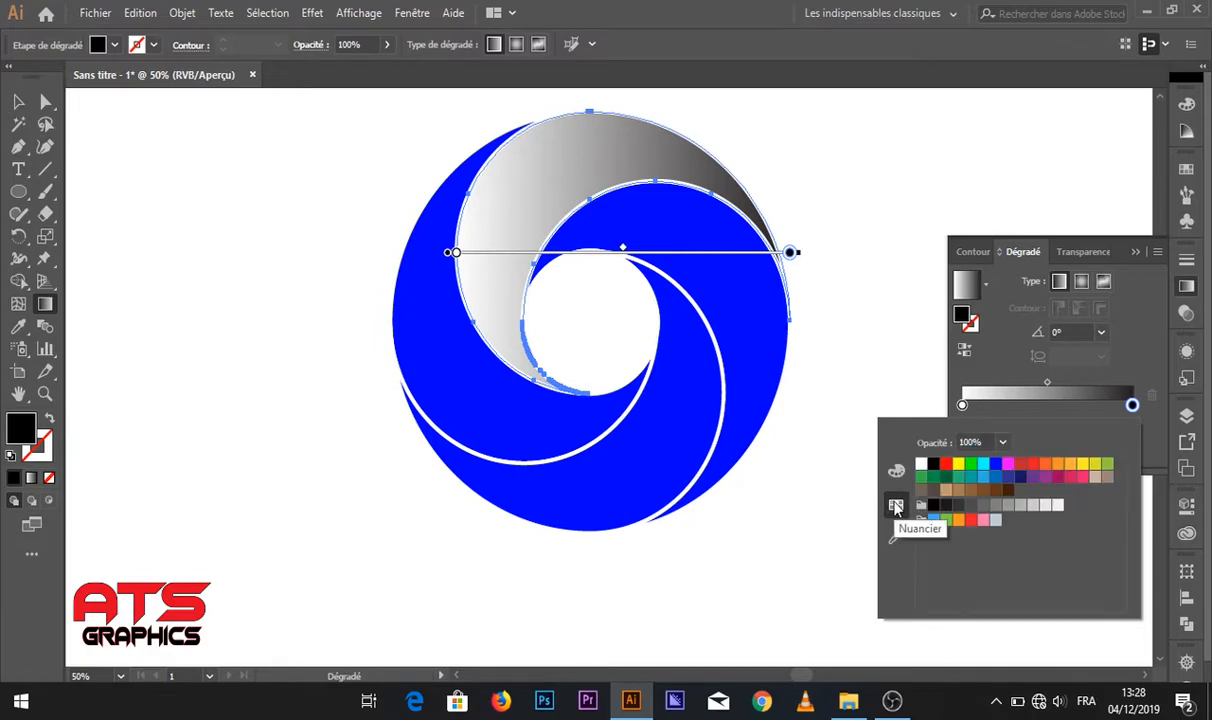
left_click(896, 472)
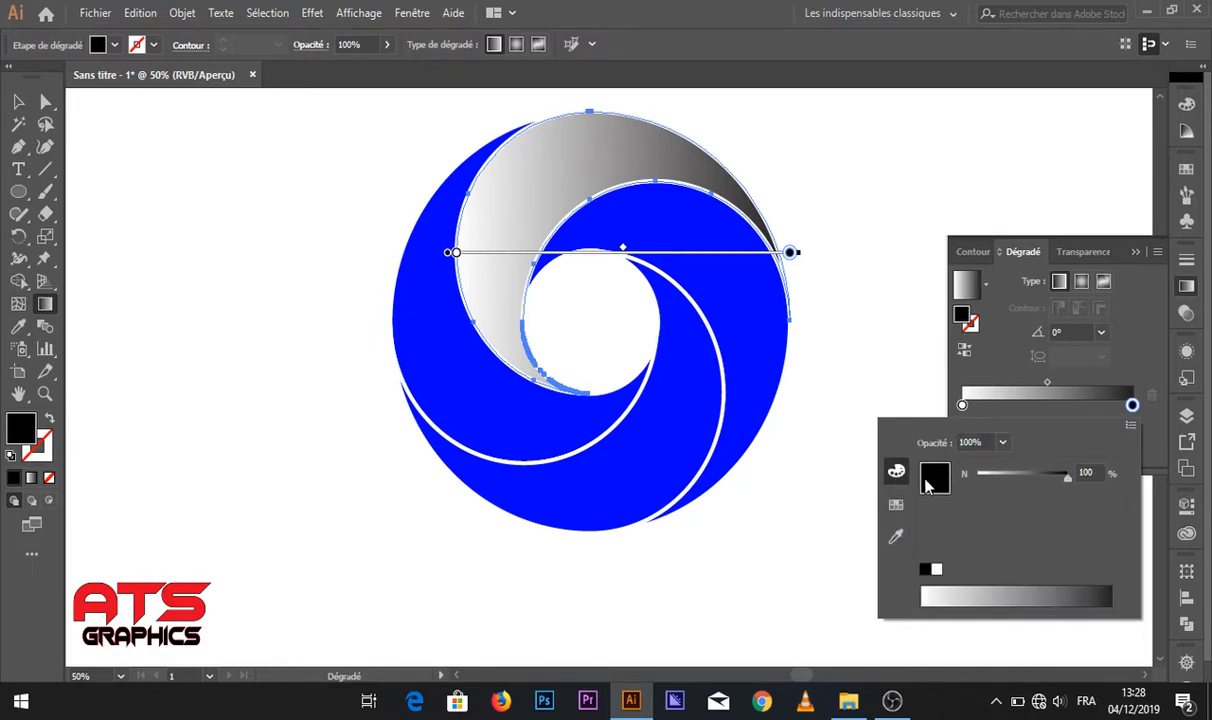
left_click(897, 506)
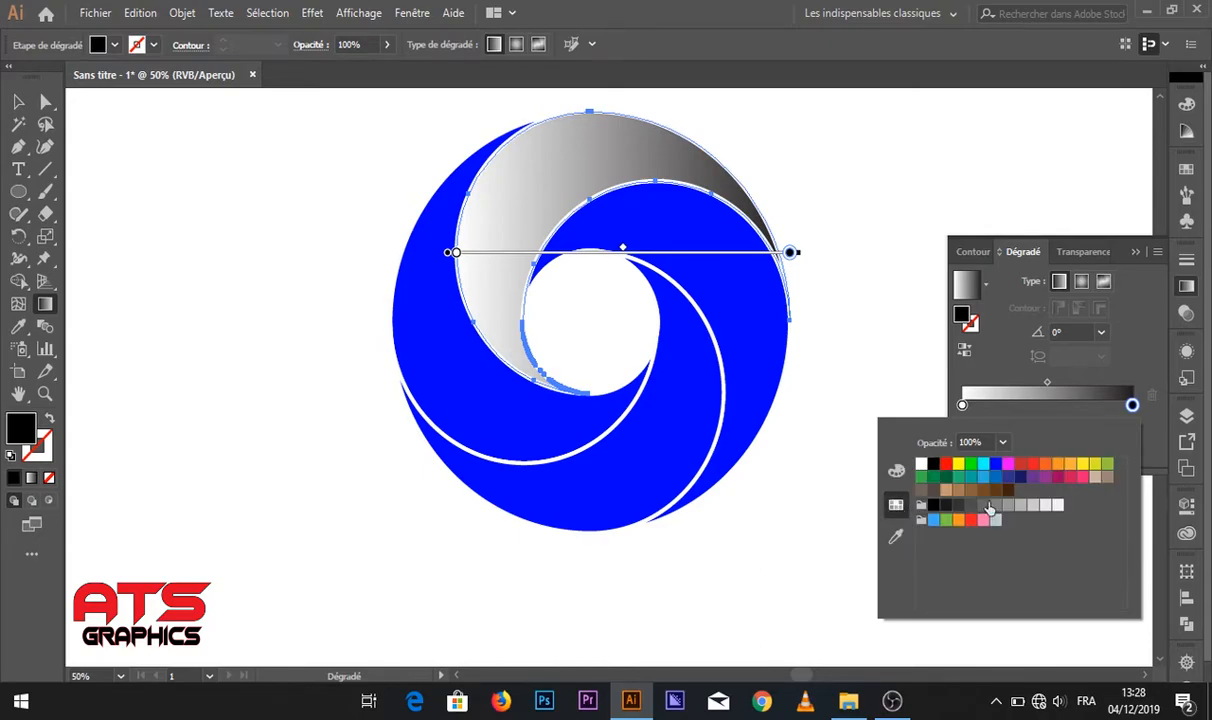
left_click(998, 469)
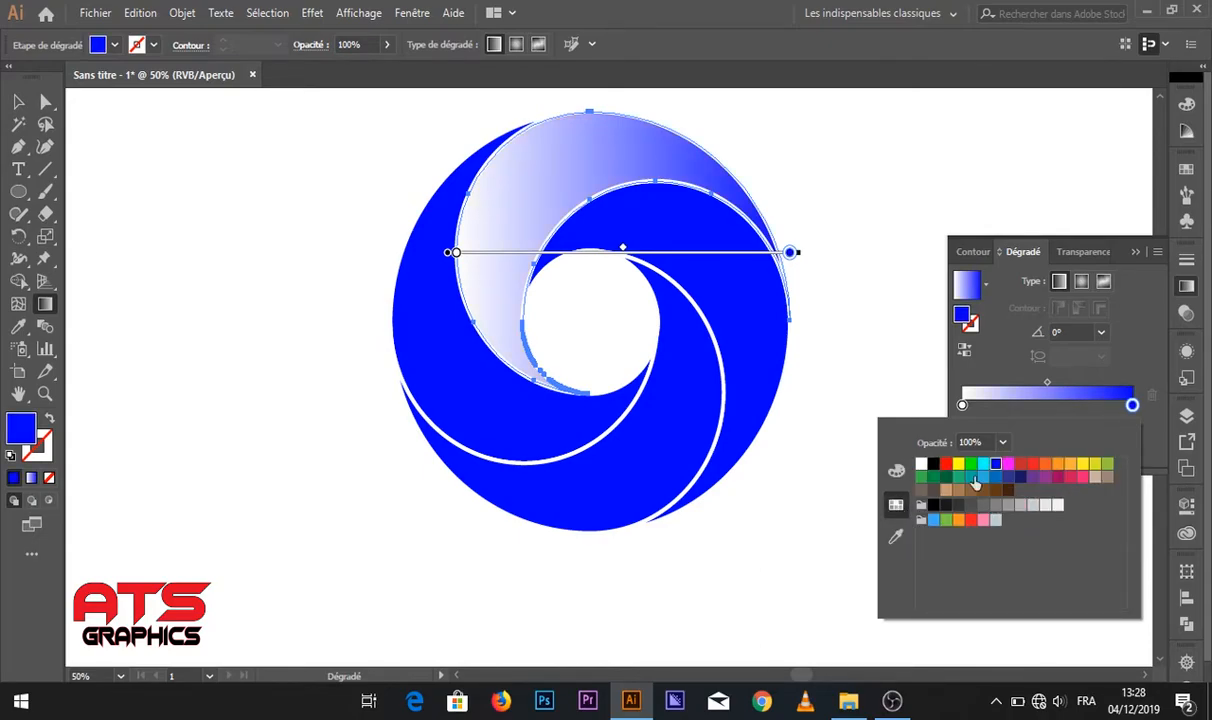
- Shift the gradient's blue end stop towards violet-blue by raising its red component
left_click(896, 472)
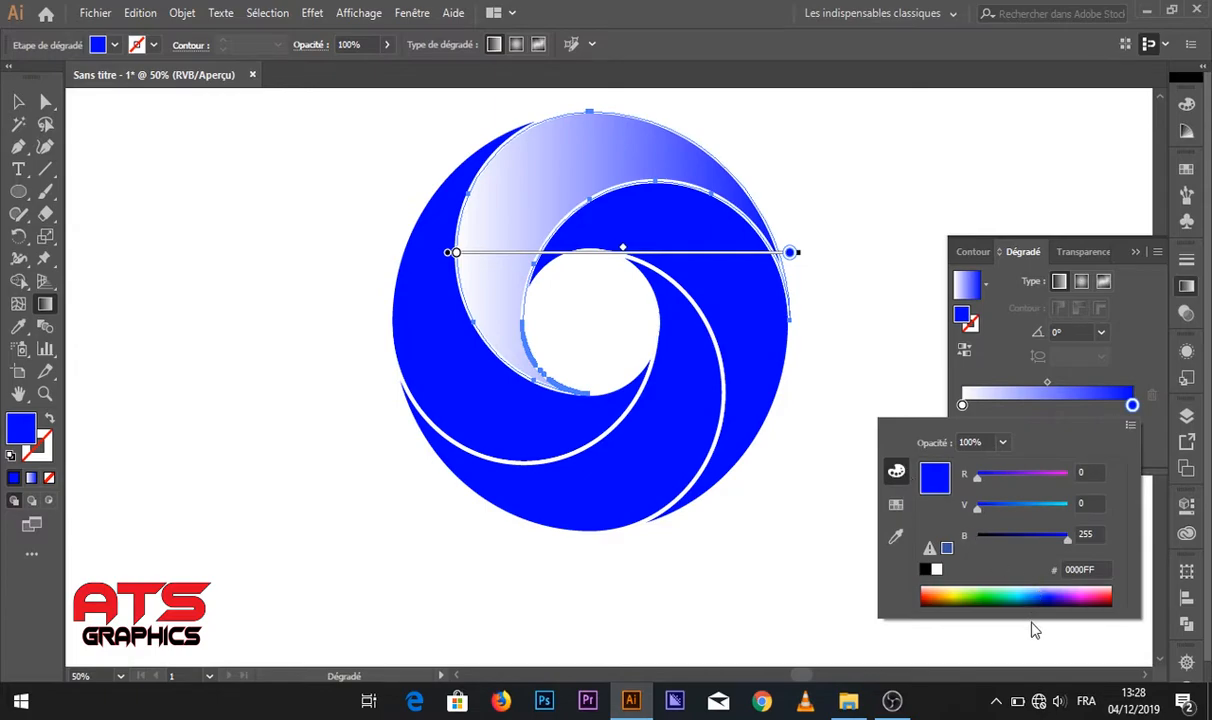
left_click(980, 480)
left_click(991, 480)
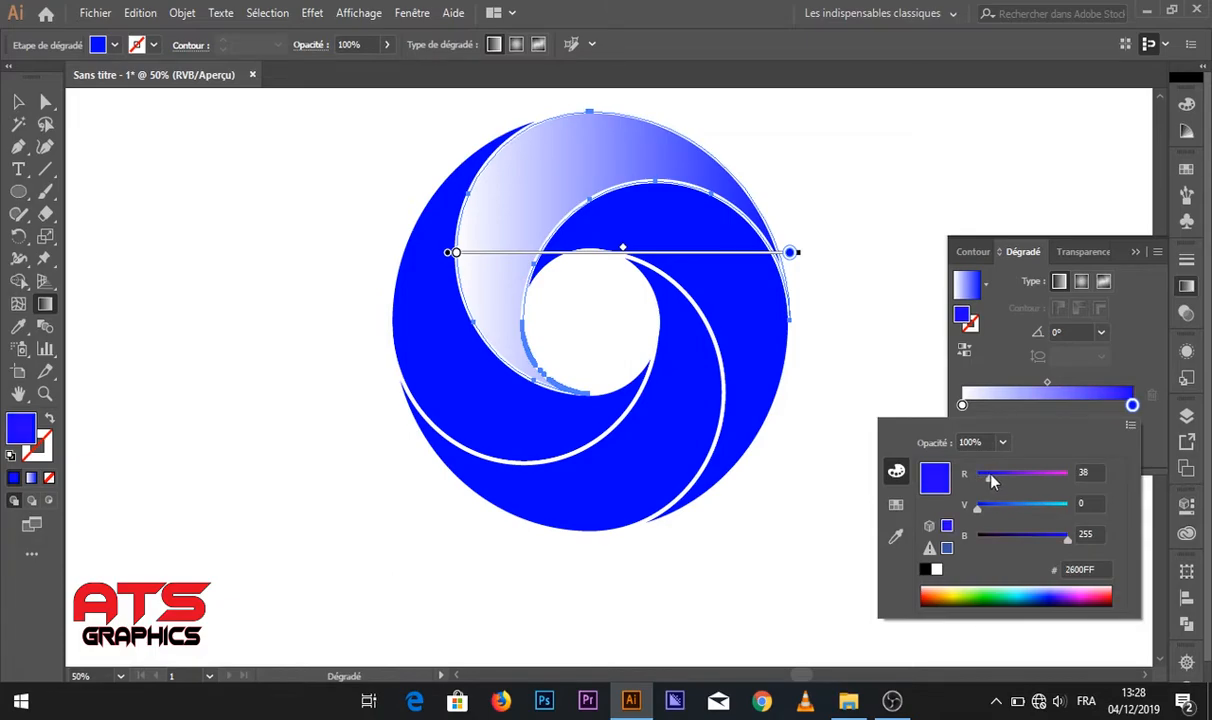
left_click(998, 480)
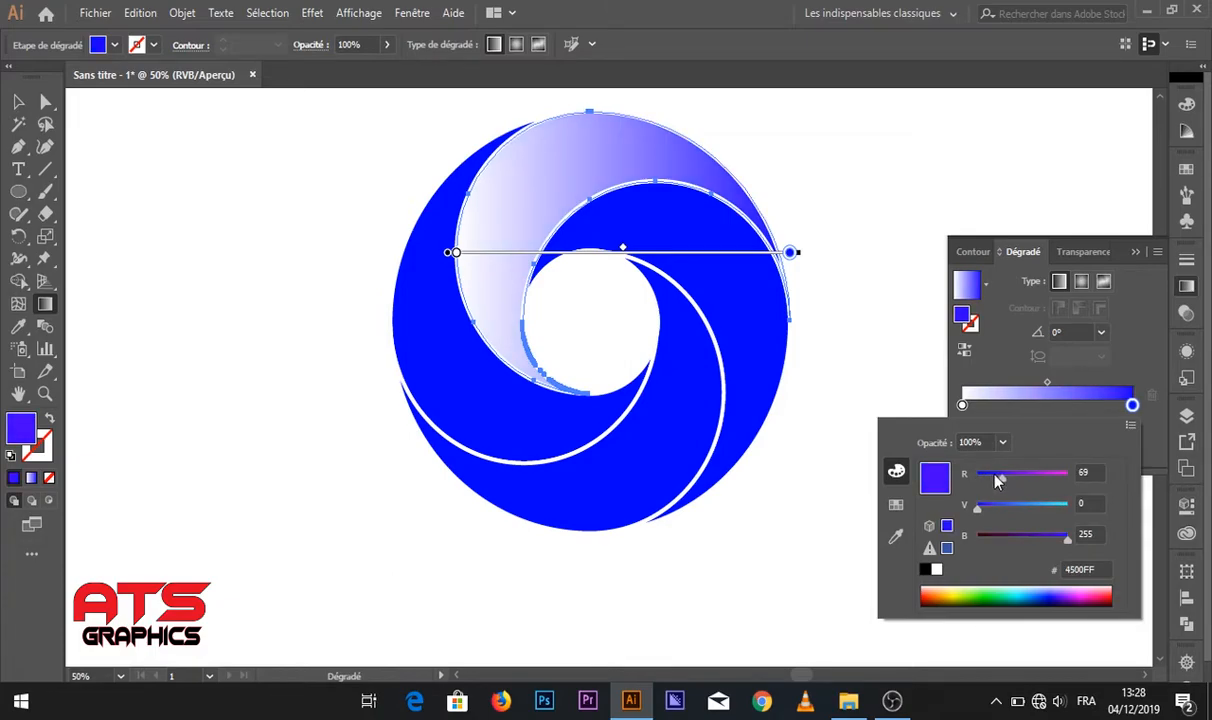
left_click(993, 480)
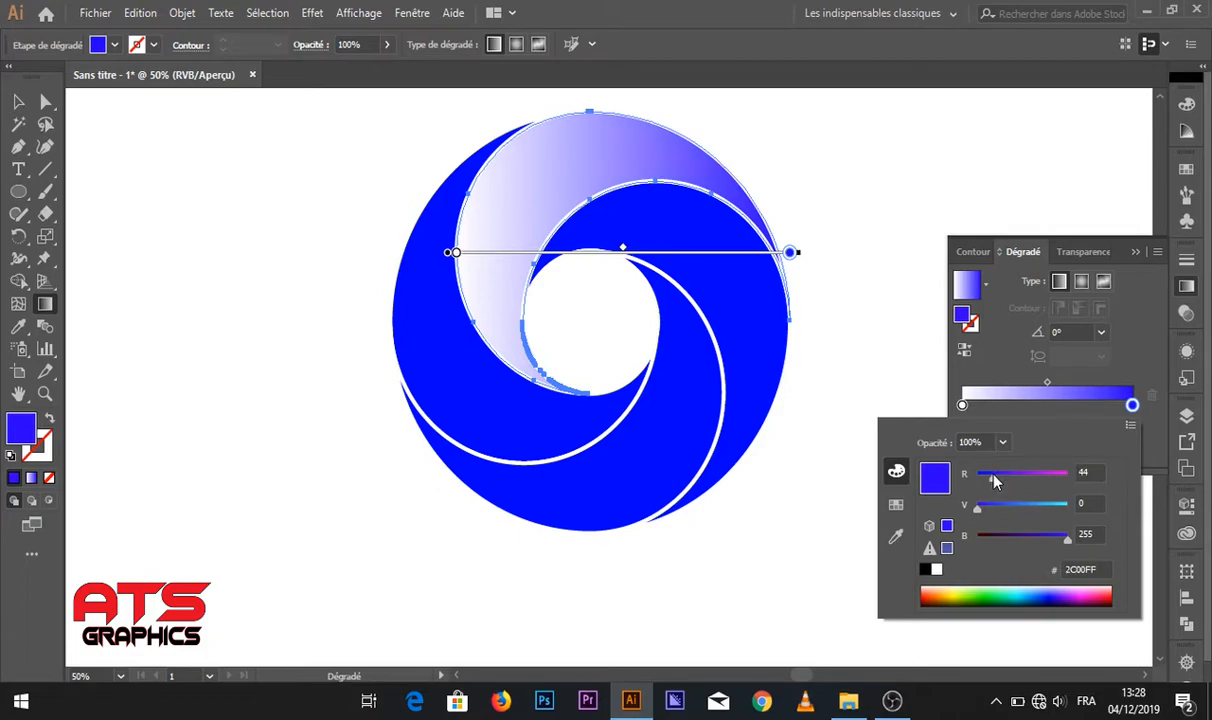
left_click(1000, 480)
key("Return")
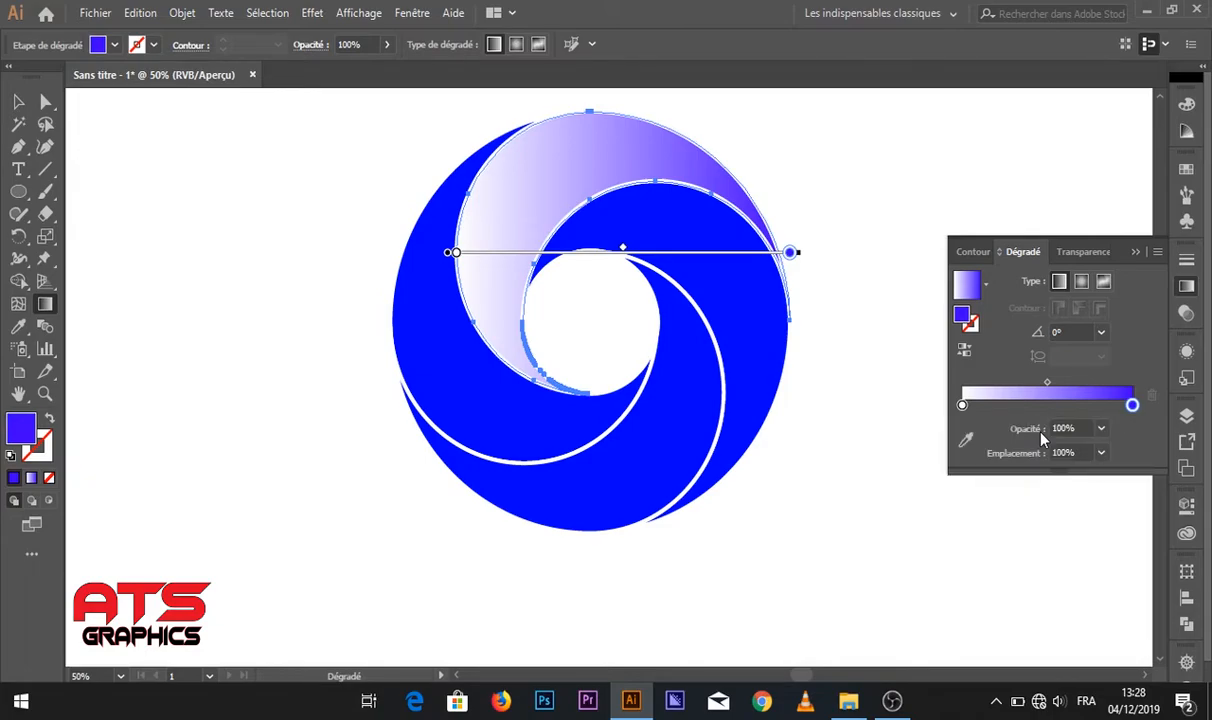
- Make the upper blade's gradient radial and redraw it from the centre circle up to the blade's outer edge at about 86°
left_click(1081, 283)
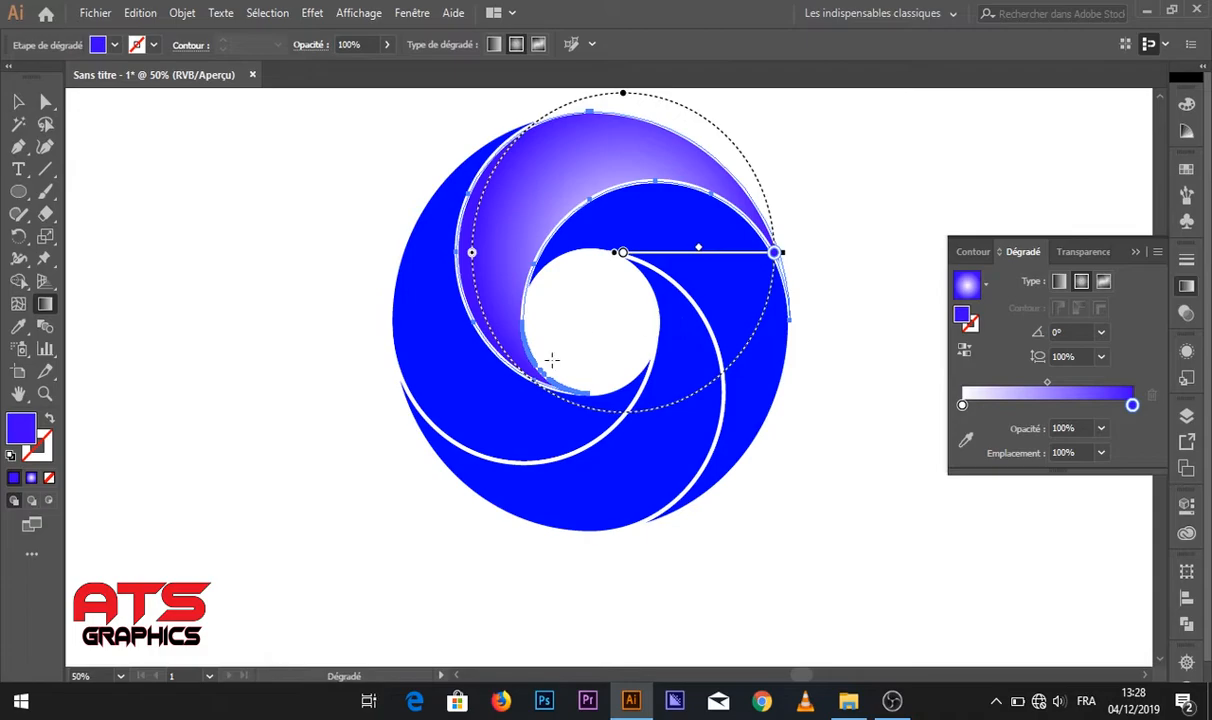
left_click_drag(541, 356, 524, 210)
mouse_move(587, 281)
left_mouse_down()
mouse_move(563, 152)
mouse_move(597, 130)
left_mouse_up()
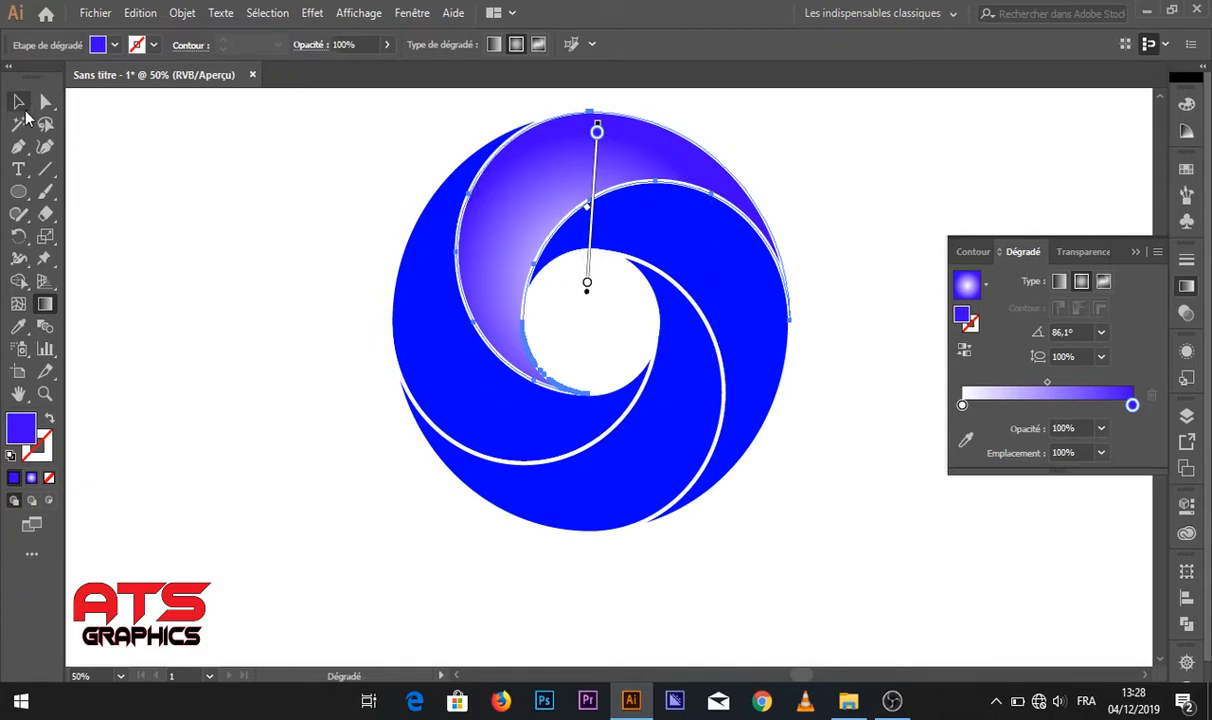
left_click(20, 104)
left_click(541, 257)
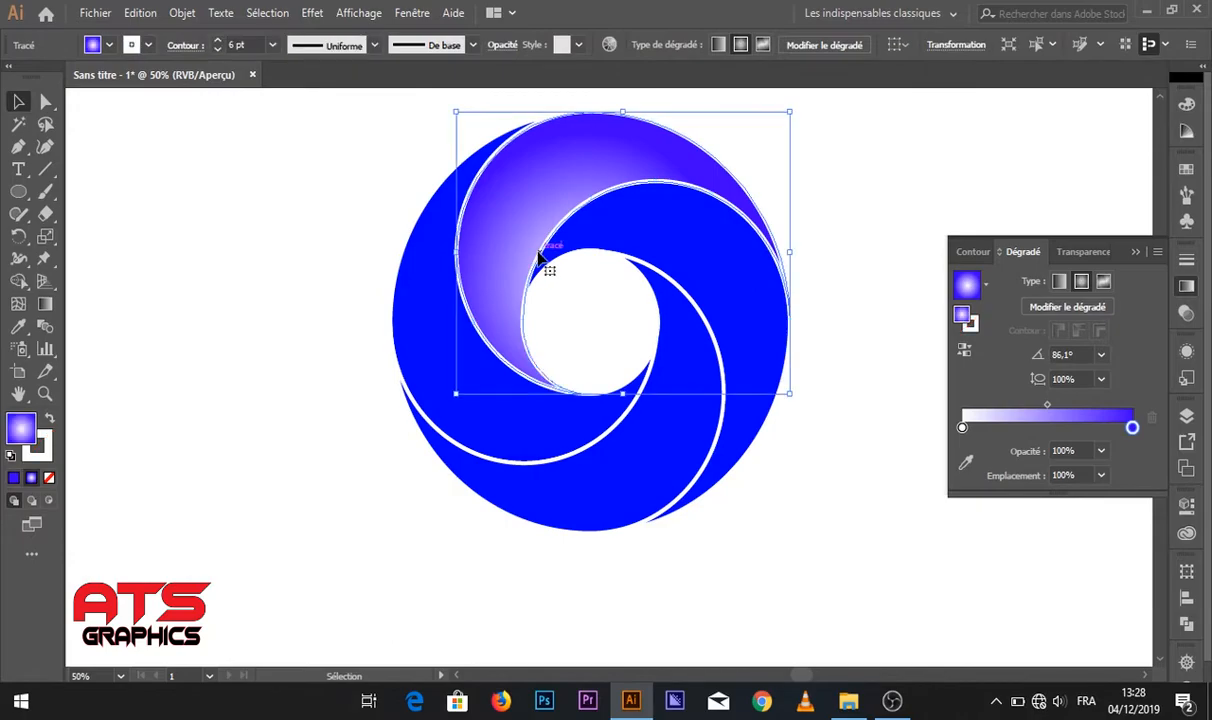
- Apply the white-to-violet-blue radial gradient to the right blade, drawn from the centre circle outwards to the upper right at about 27°
left_click(740, 310)
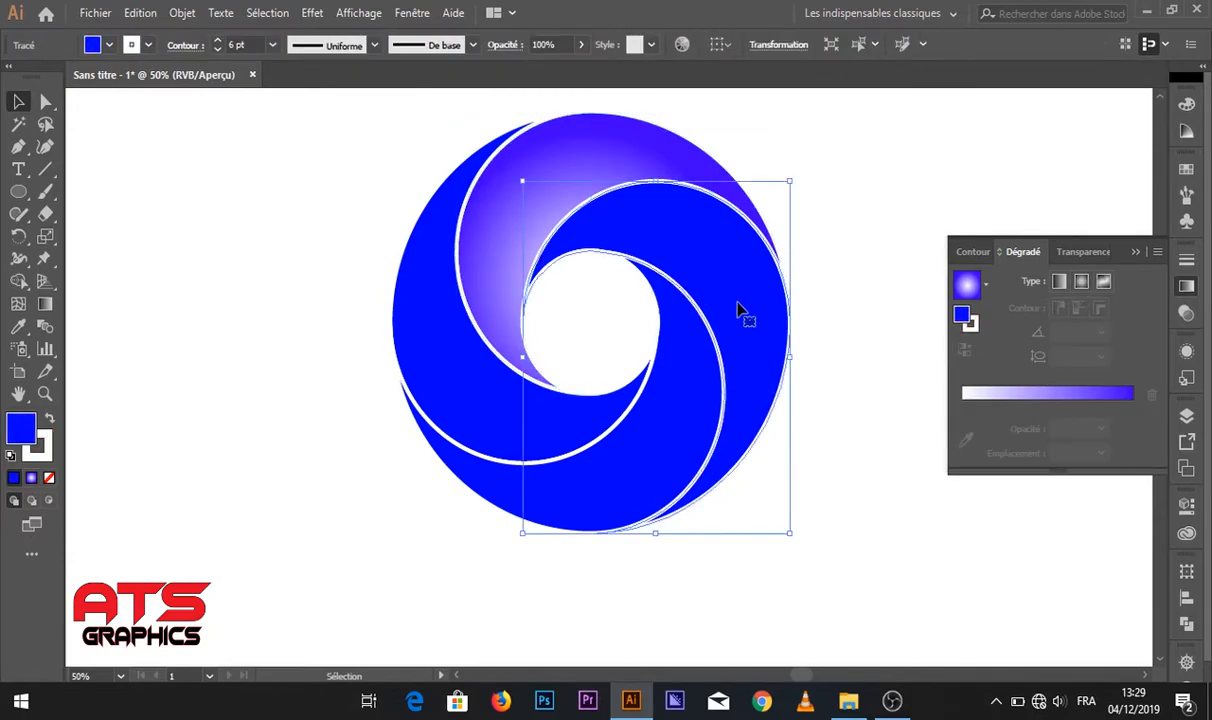
left_click(45, 304)
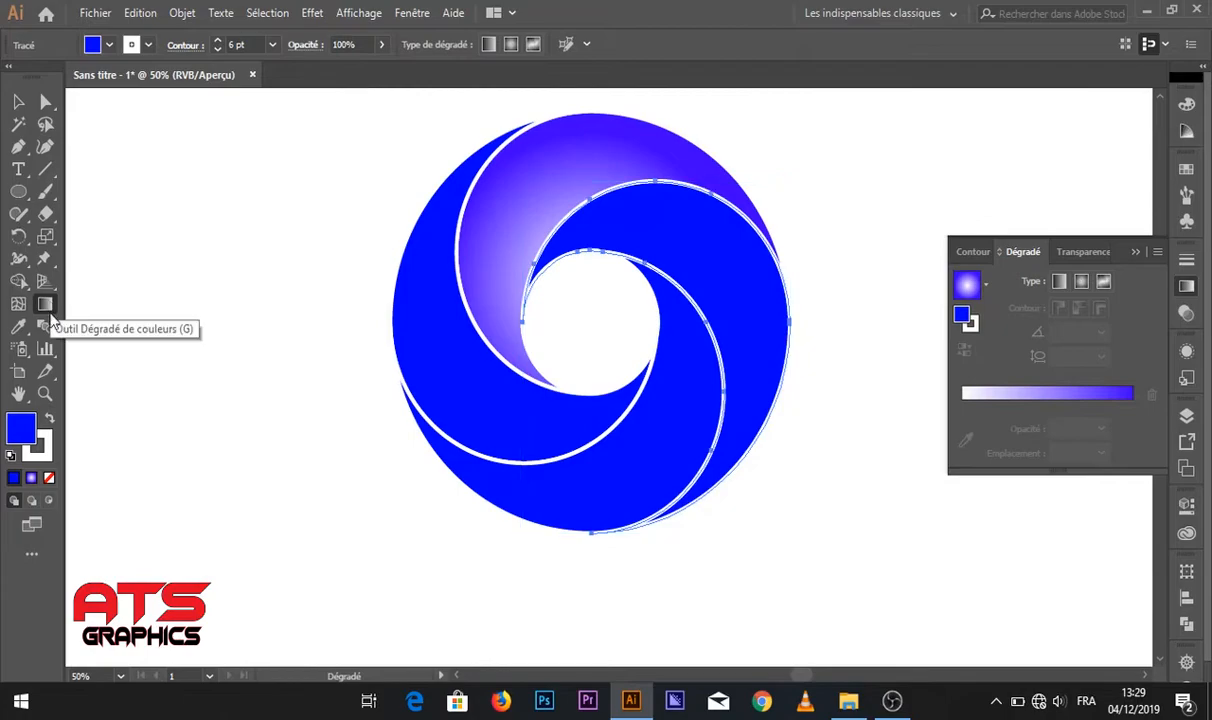
left_click(35, 480)
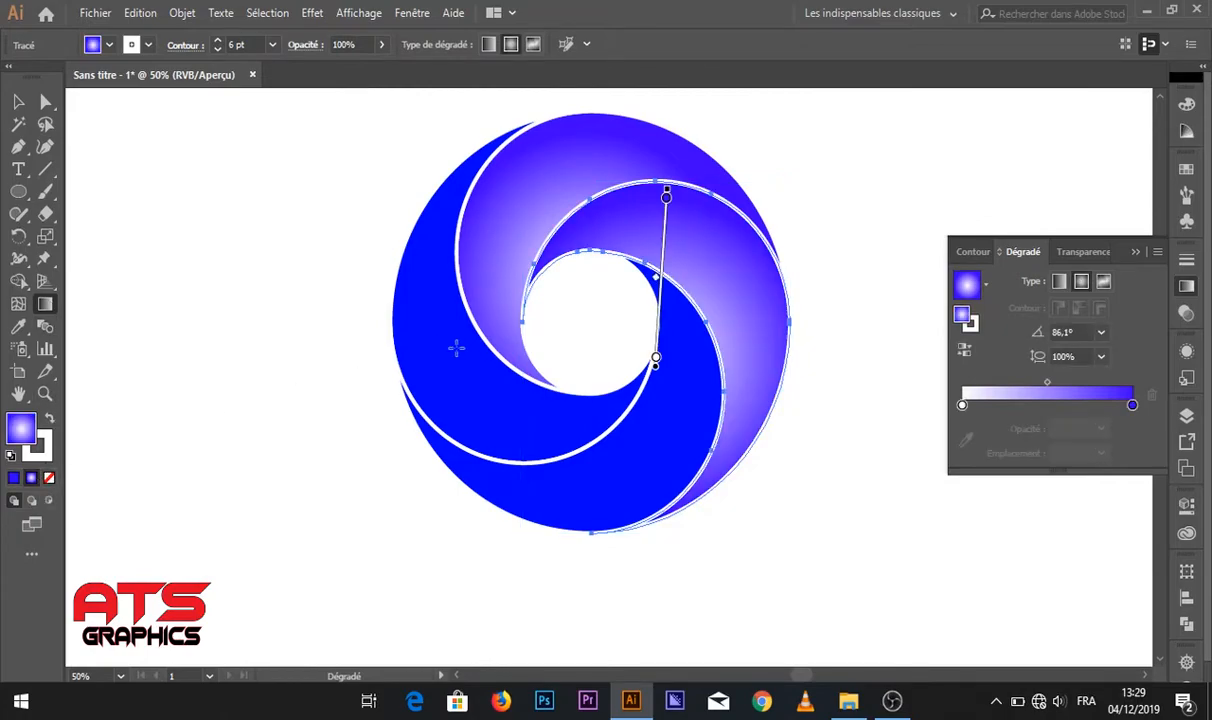
left_click_drag(604, 290, 755, 484)
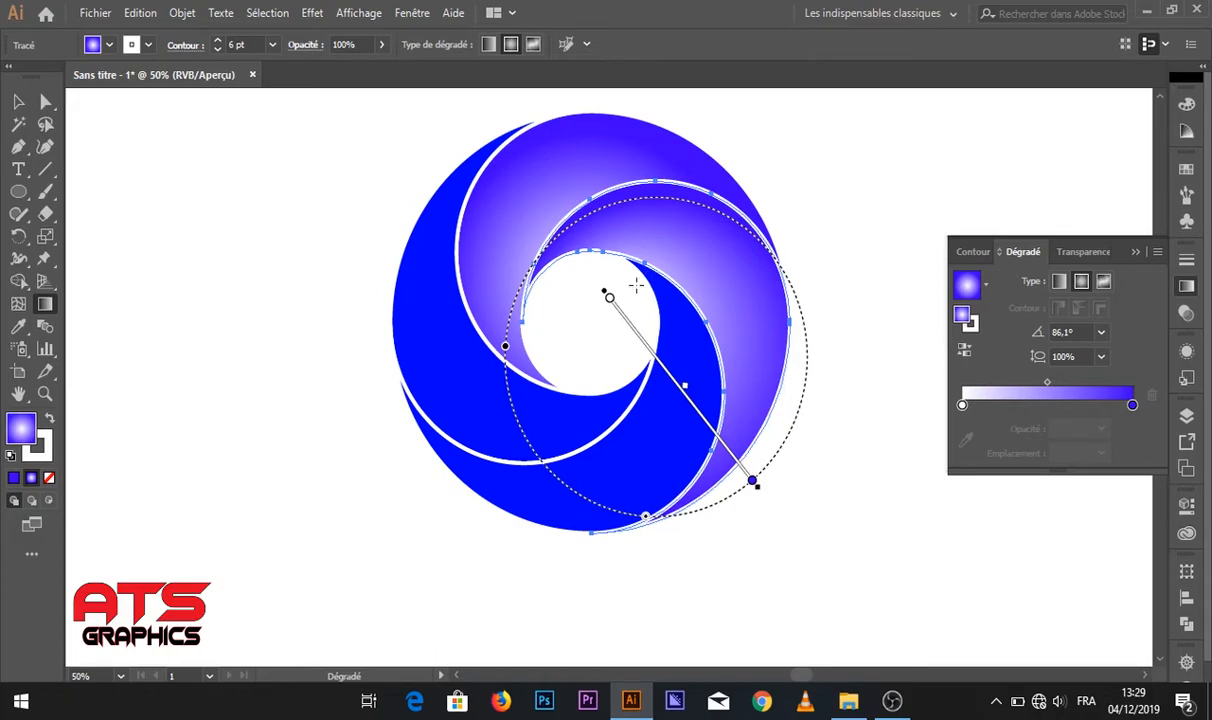
mouse_move(588, 300)
left_mouse_down()
mouse_move(764, 204)
mouse_move(750, 214)
left_mouse_up()
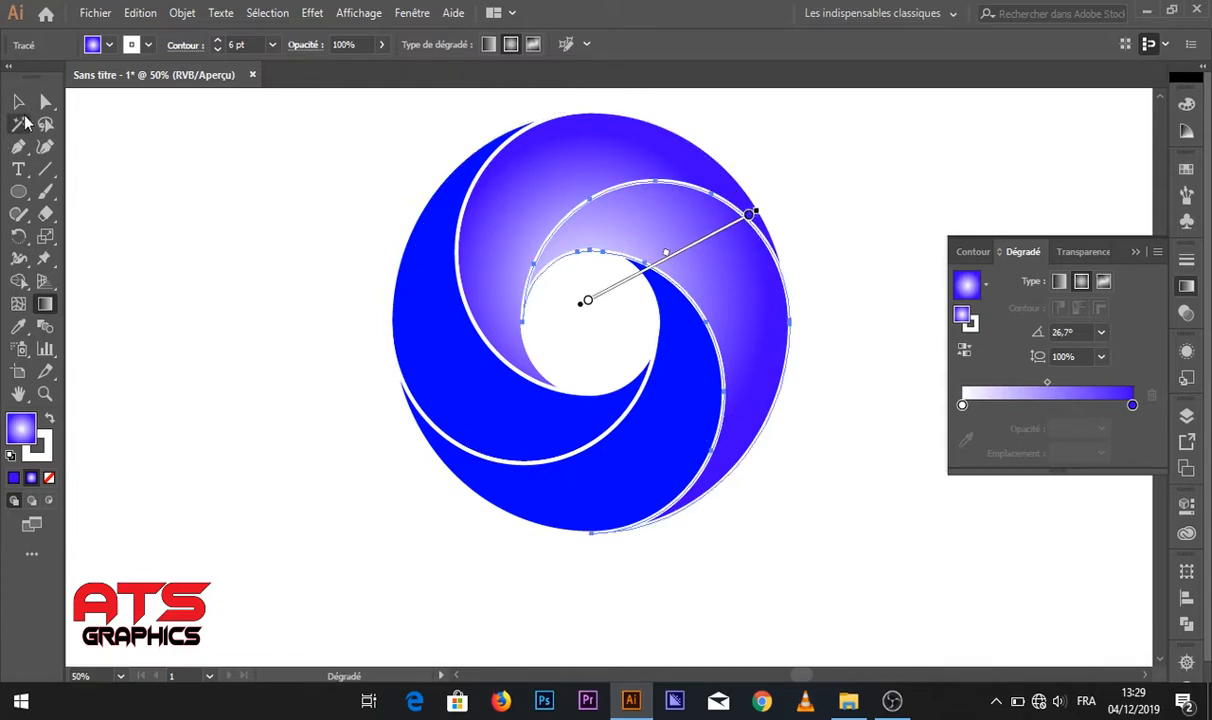
- Apply the same radial gradient to the lower blade, drawn from the centre circle down towards its outer edge at about -75.5°
left_click(20, 103)
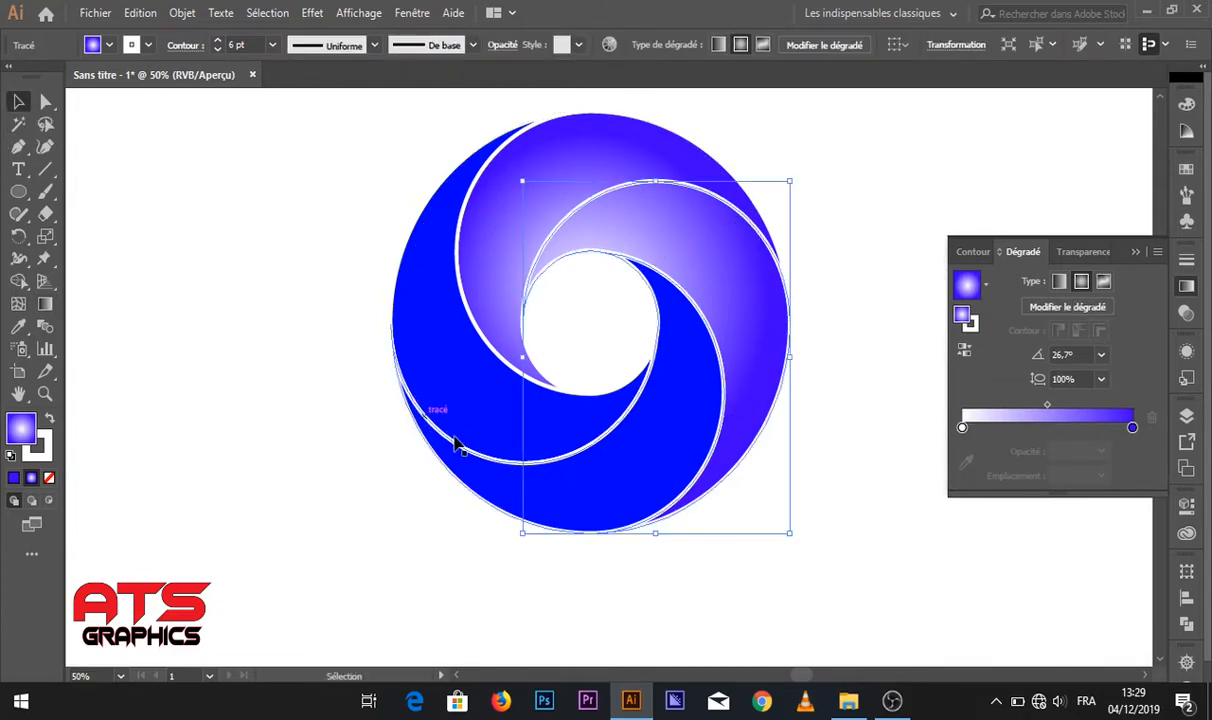
left_click(480, 485)
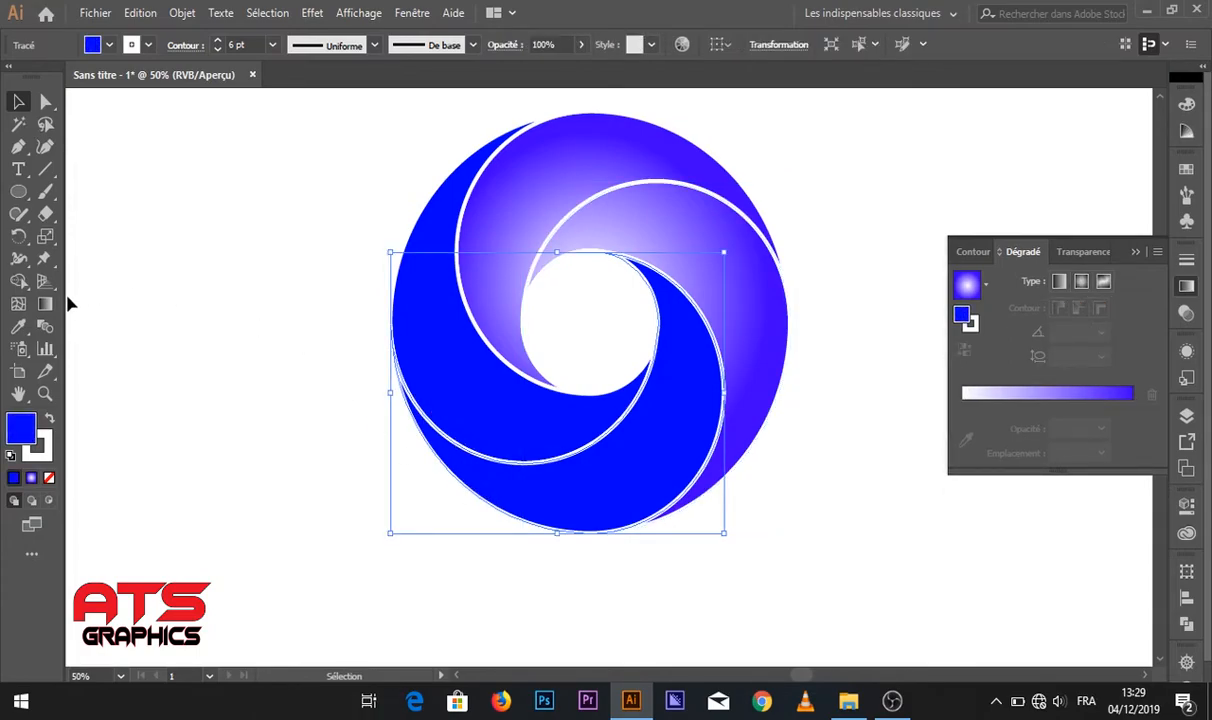
left_click(45, 303)
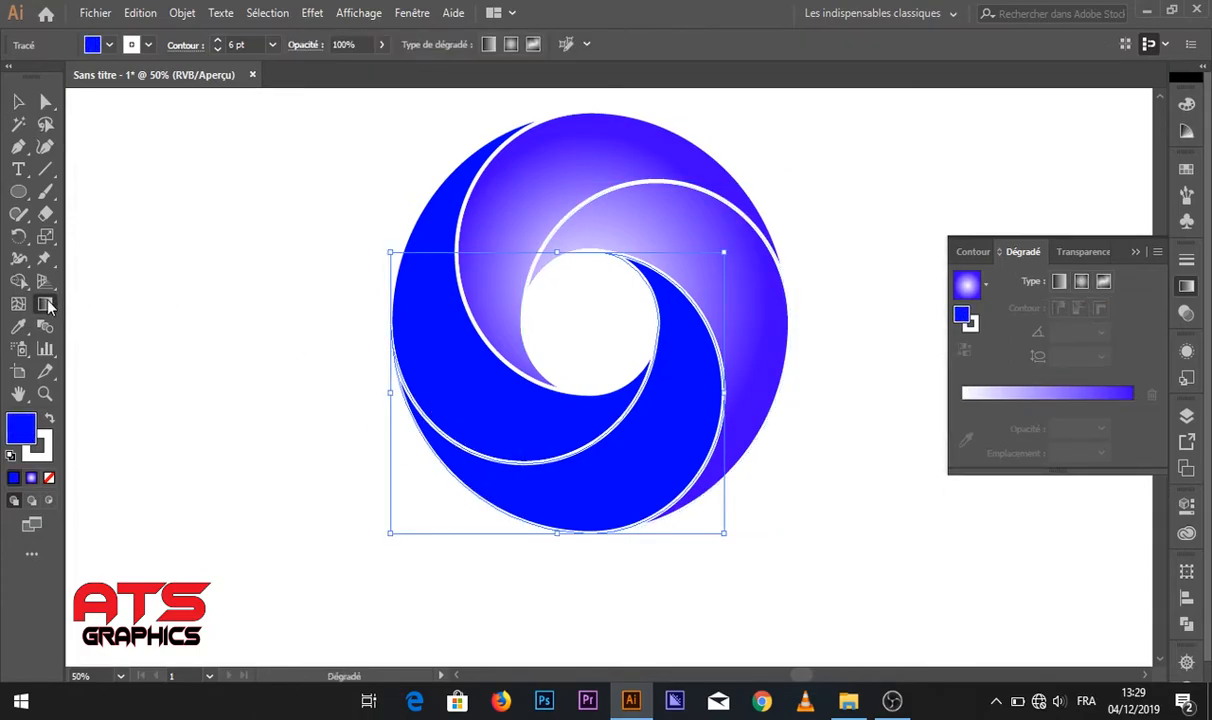
left_click(35, 481)
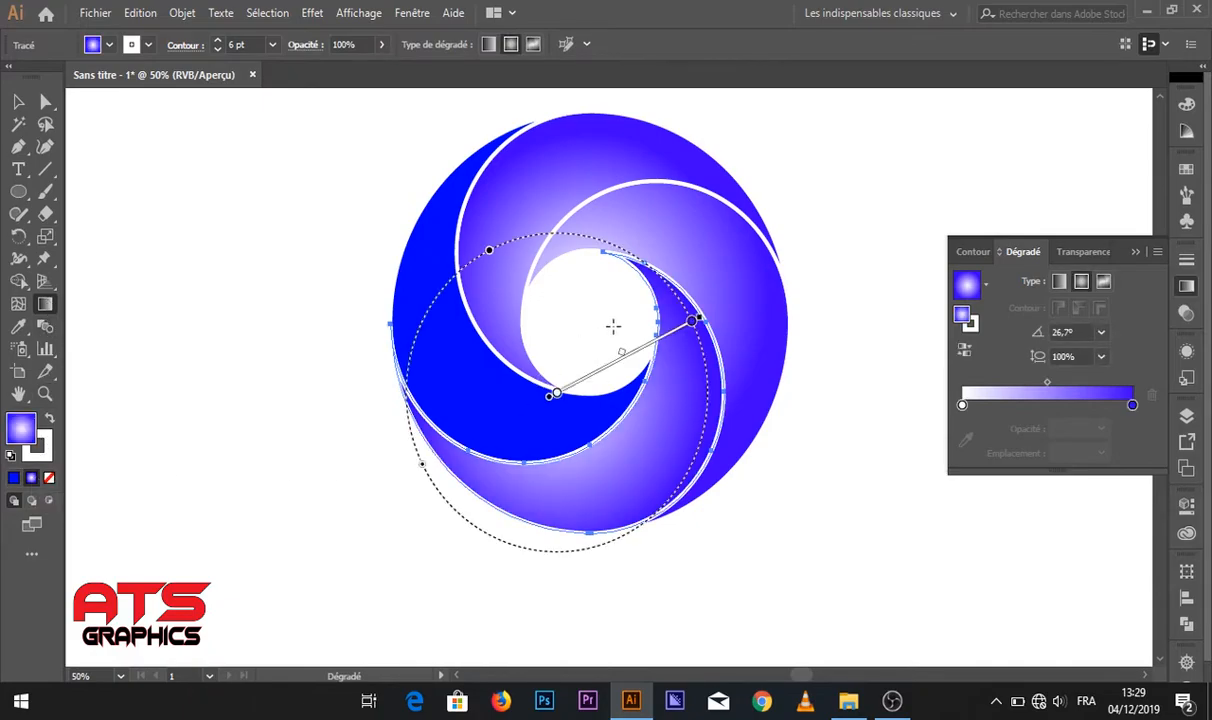
mouse_move(616, 318)
left_mouse_down()
mouse_move(628, 392)
mouse_move(611, 503)
mouse_move(596, 512)
mouse_move(657, 484)
left_mouse_up()
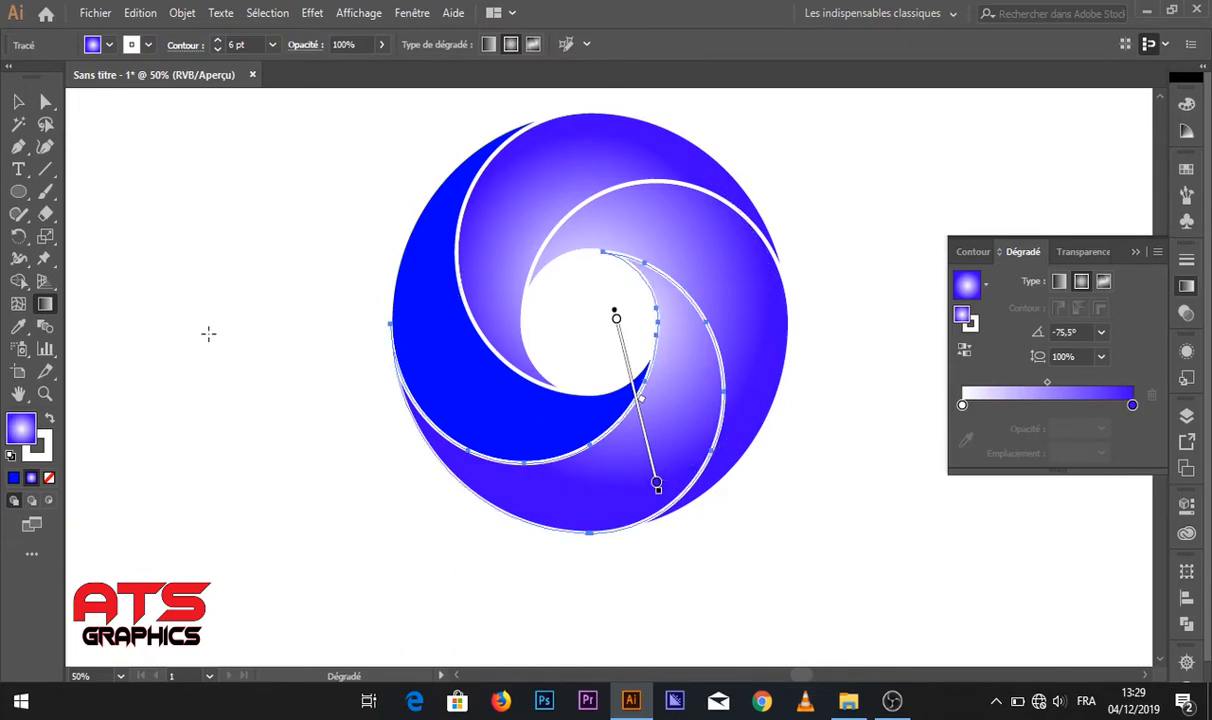
- Apply the white-to-violet-blue radial gradient to the left blade, drawn from the centre circle out to the blade's outer side at about 175°
left_click(18, 101)
left_click(459, 356)
left_click(464, 359)
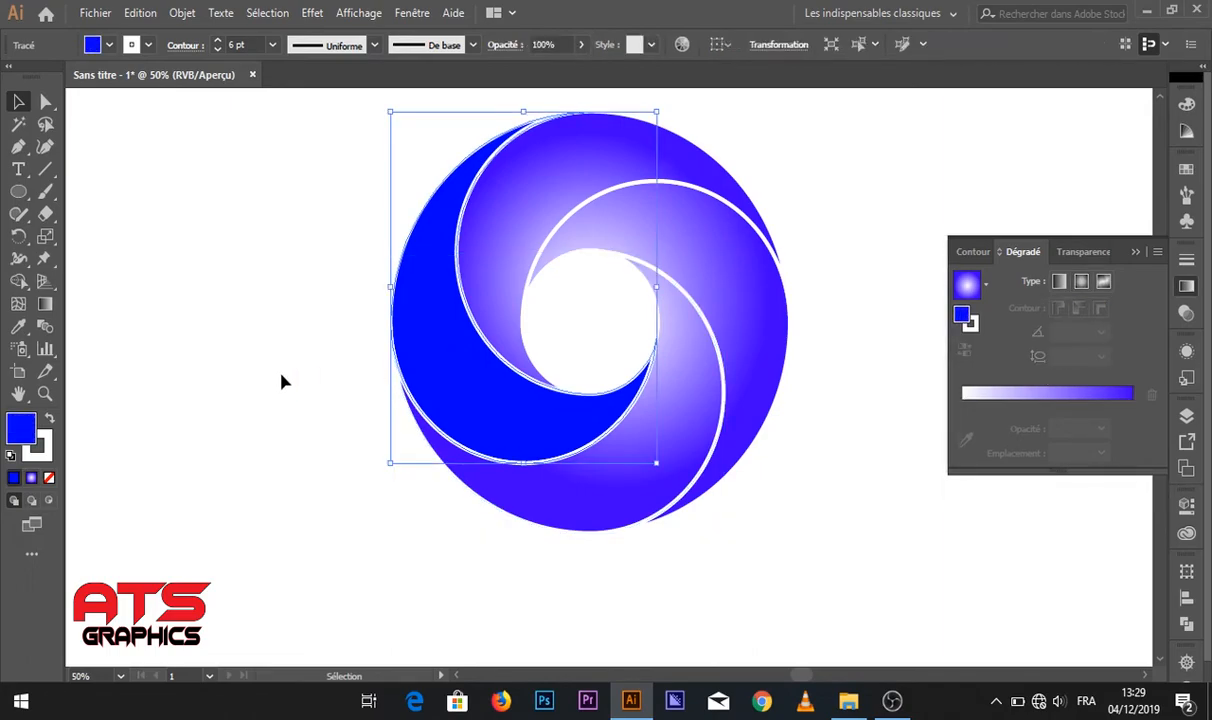
left_click(45, 304)
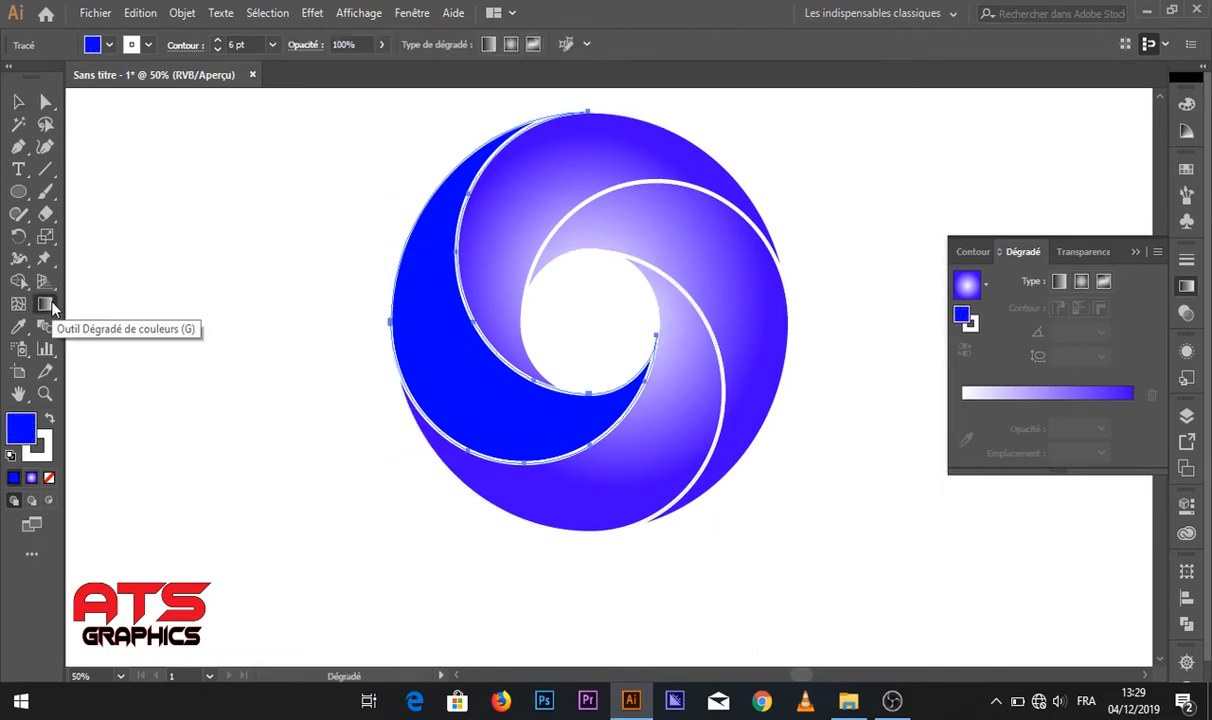
left_click(38, 481)
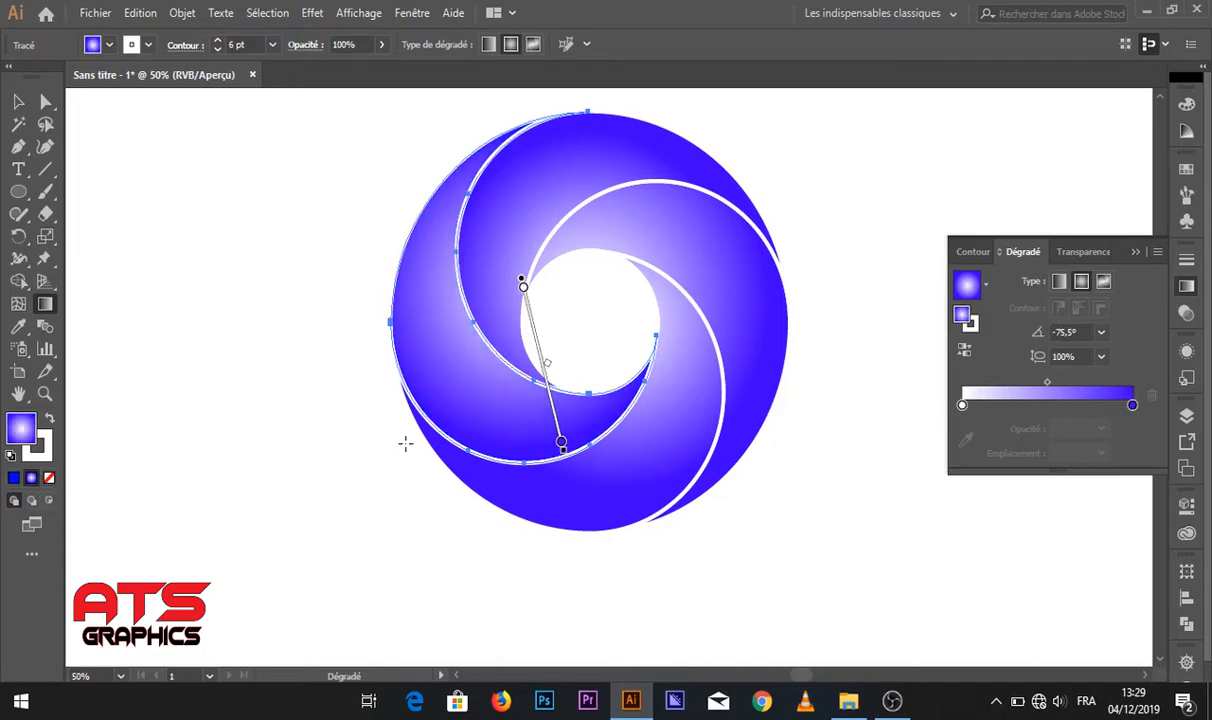
mouse_move(600, 340)
left_mouse_down()
mouse_move(406, 398)
mouse_move(438, 323)
left_mouse_up()
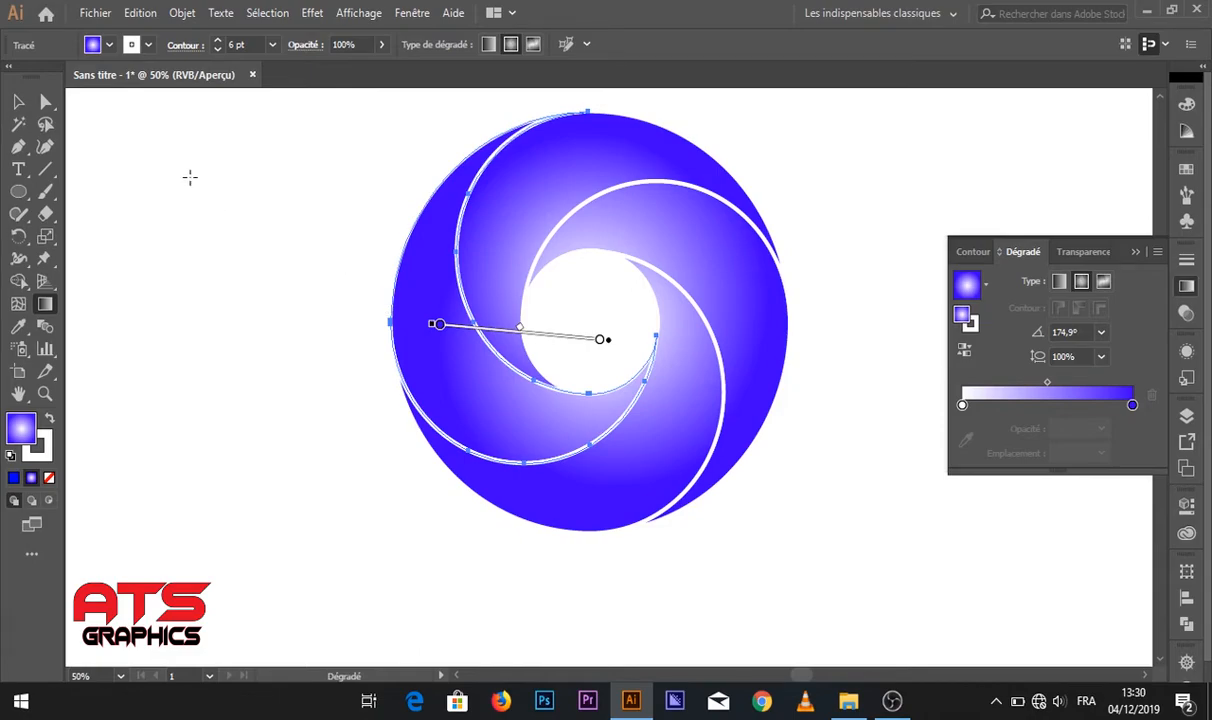
left_click(18, 101)
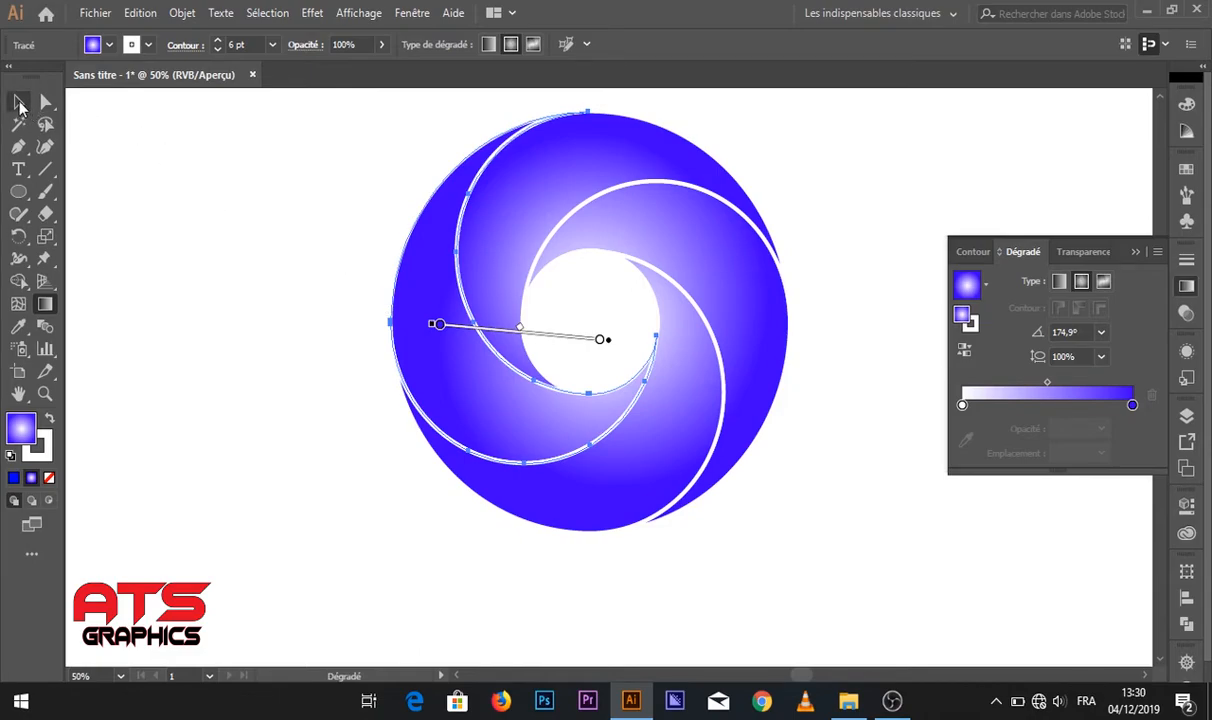
left_click(283, 202)
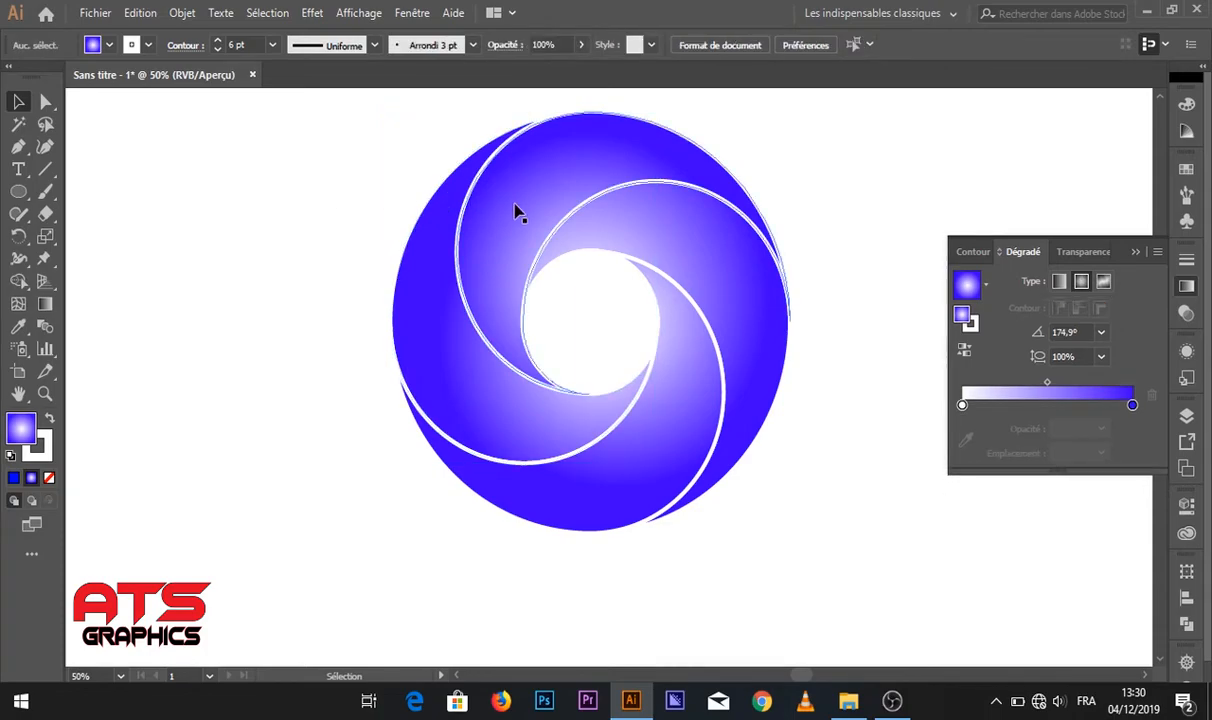
- Redraw the upper blade's radial gradient from the left part of the centre circle straight up at about 91.6°, and deselect the blade
left_click(515, 210)
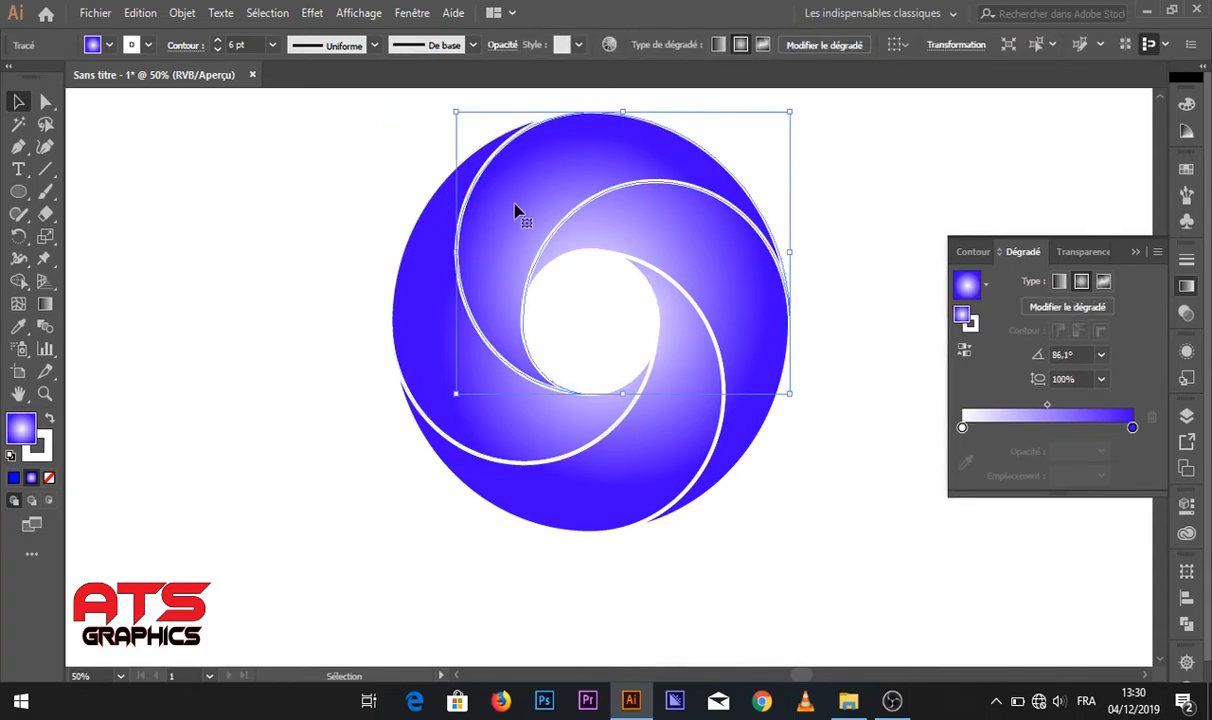
left_click(45, 305)
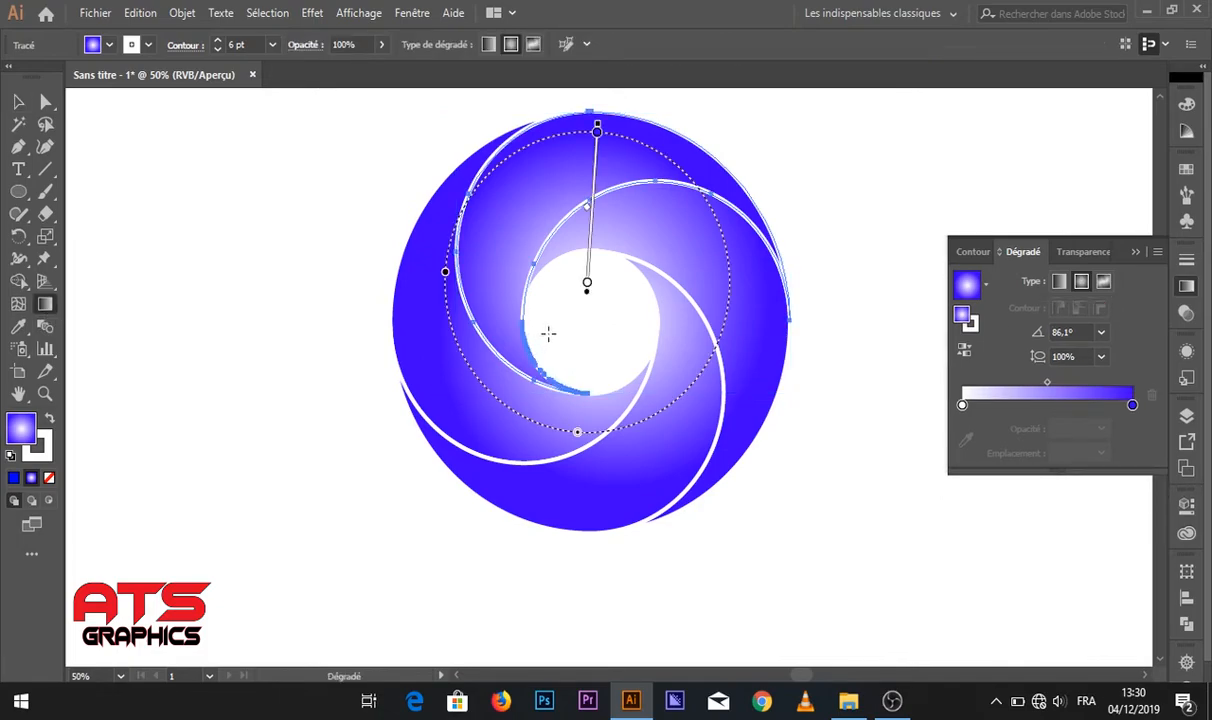
mouse_move(548, 333)
left_mouse_down()
mouse_move(501, 166)
mouse_move(543, 157)
left_mouse_up()
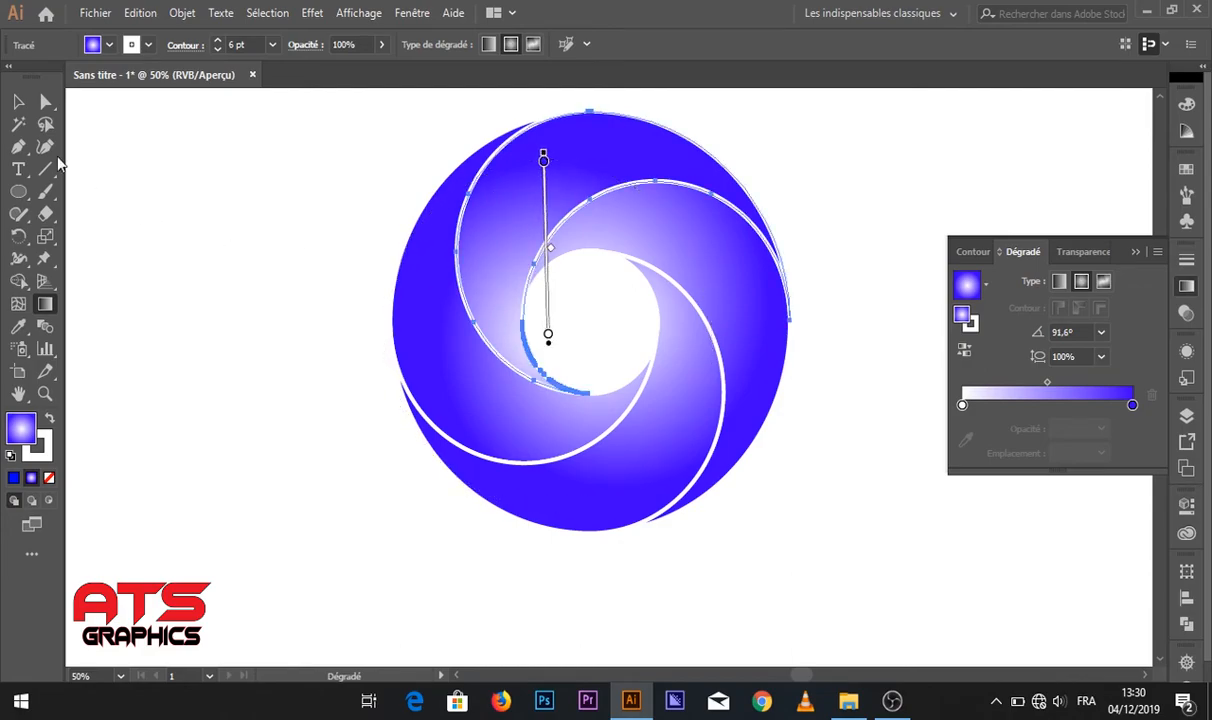
left_click(19, 104)
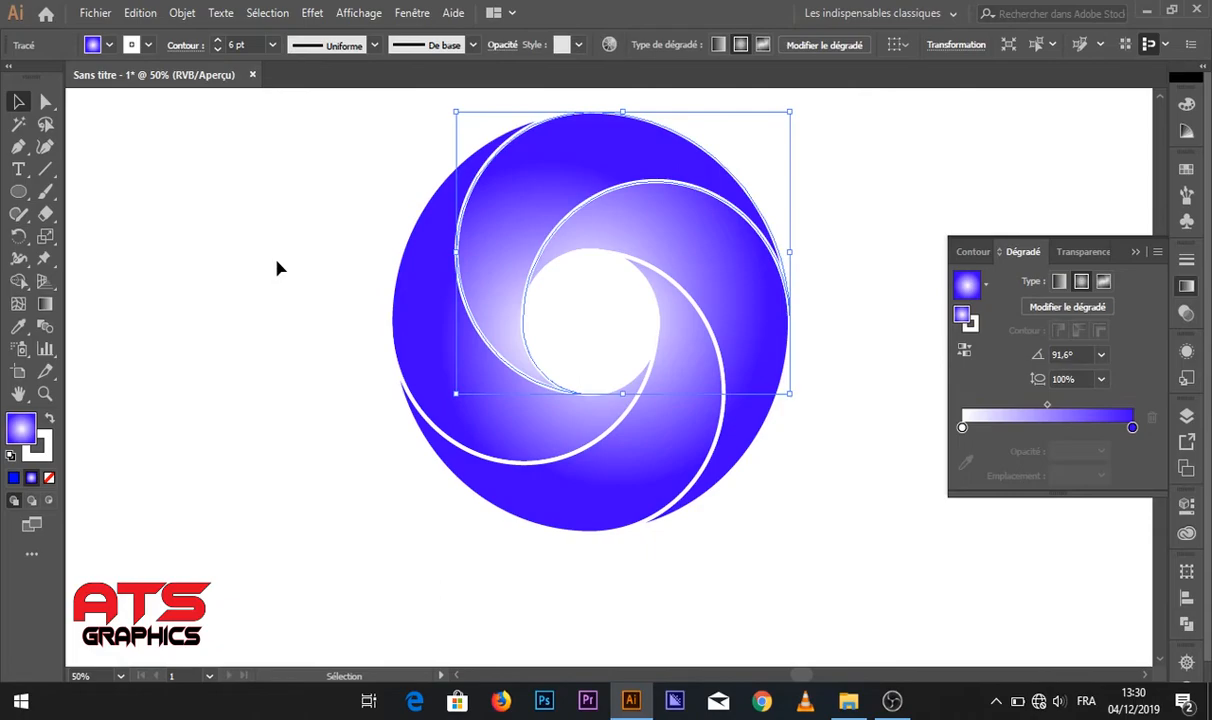
left_click(444, 532)
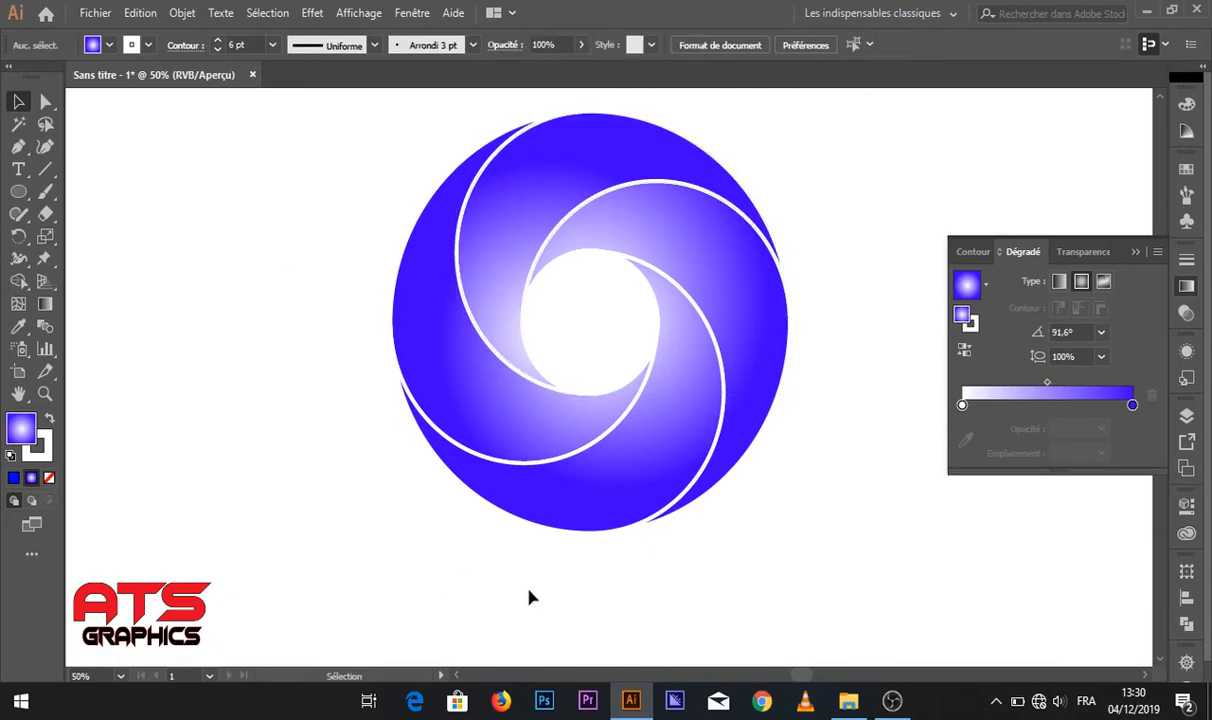
- Draw a wide, flat ellipse just below the swirl, slightly narrower than it, with a black fill and no stroke
left_click(19, 193)
left_click(109, 45)
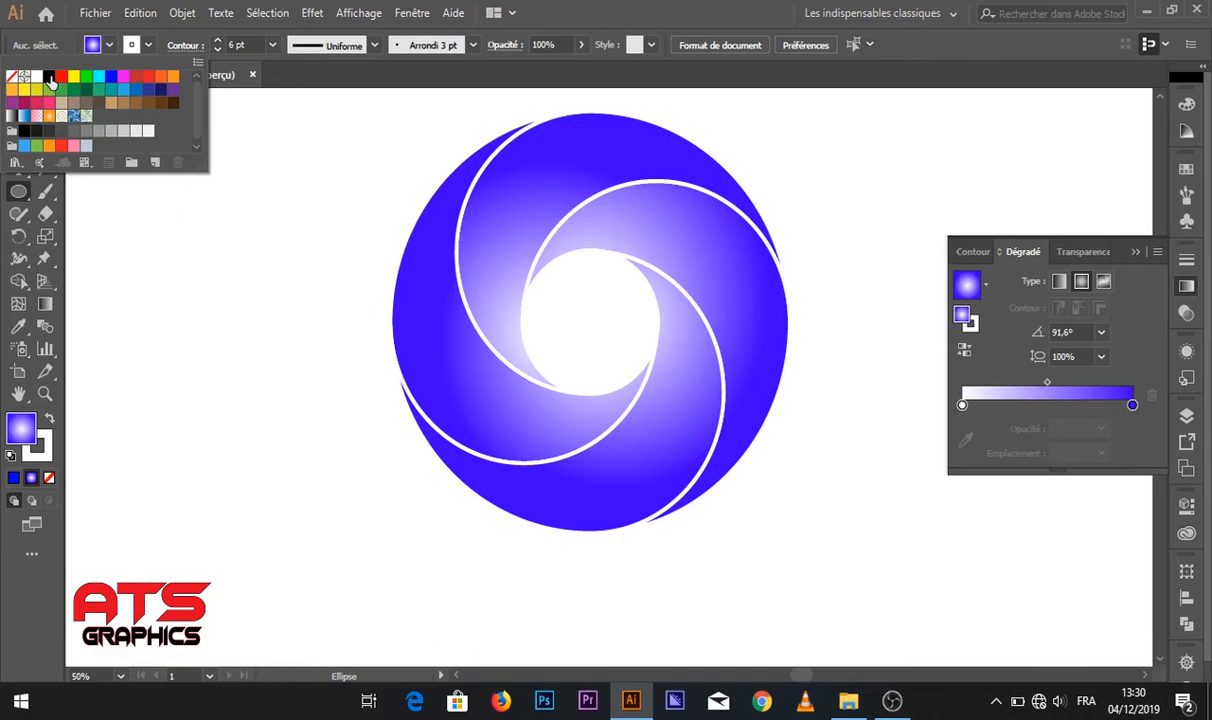
left_click(49, 76)
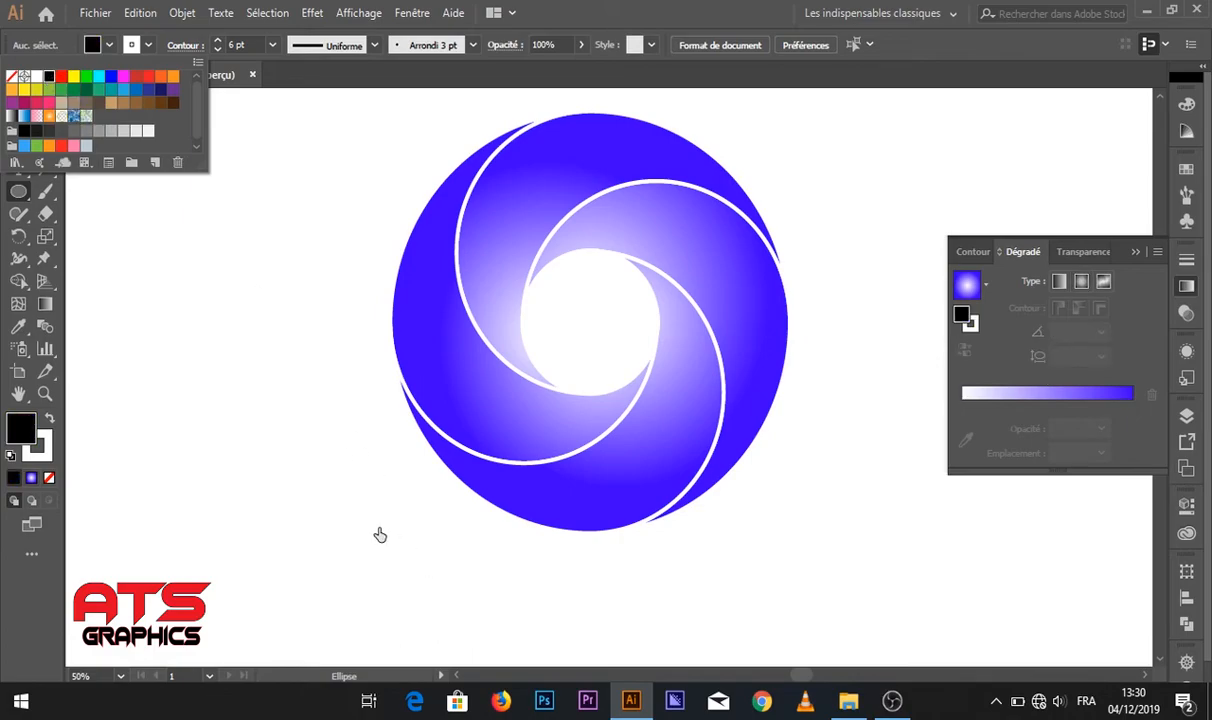
left_click(330, 402)
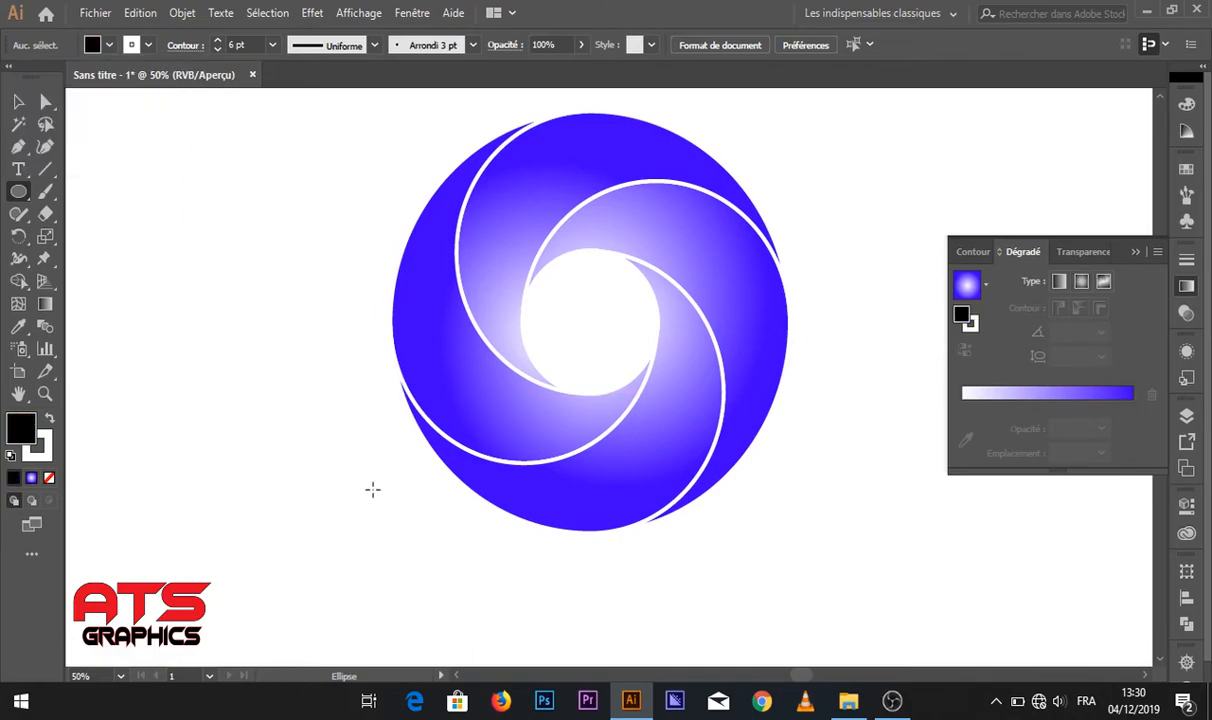
left_click_drag(427, 552, 763, 622)
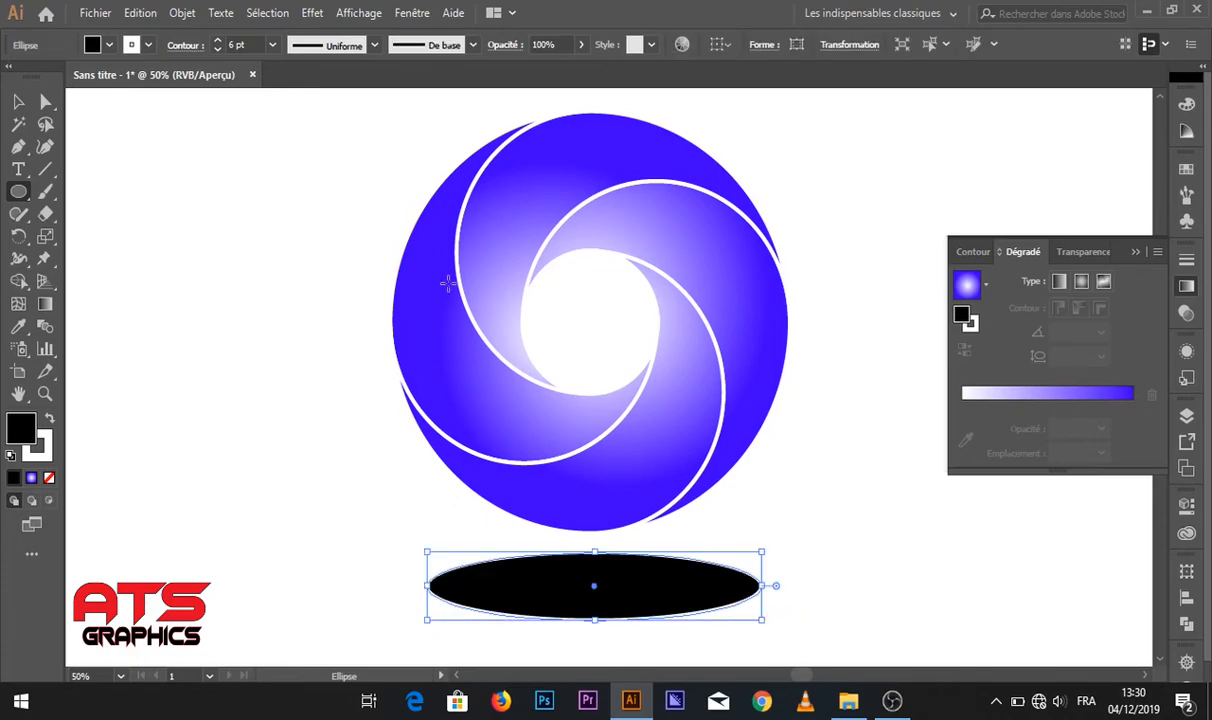
left_click(149, 45)
left_click(12, 78)
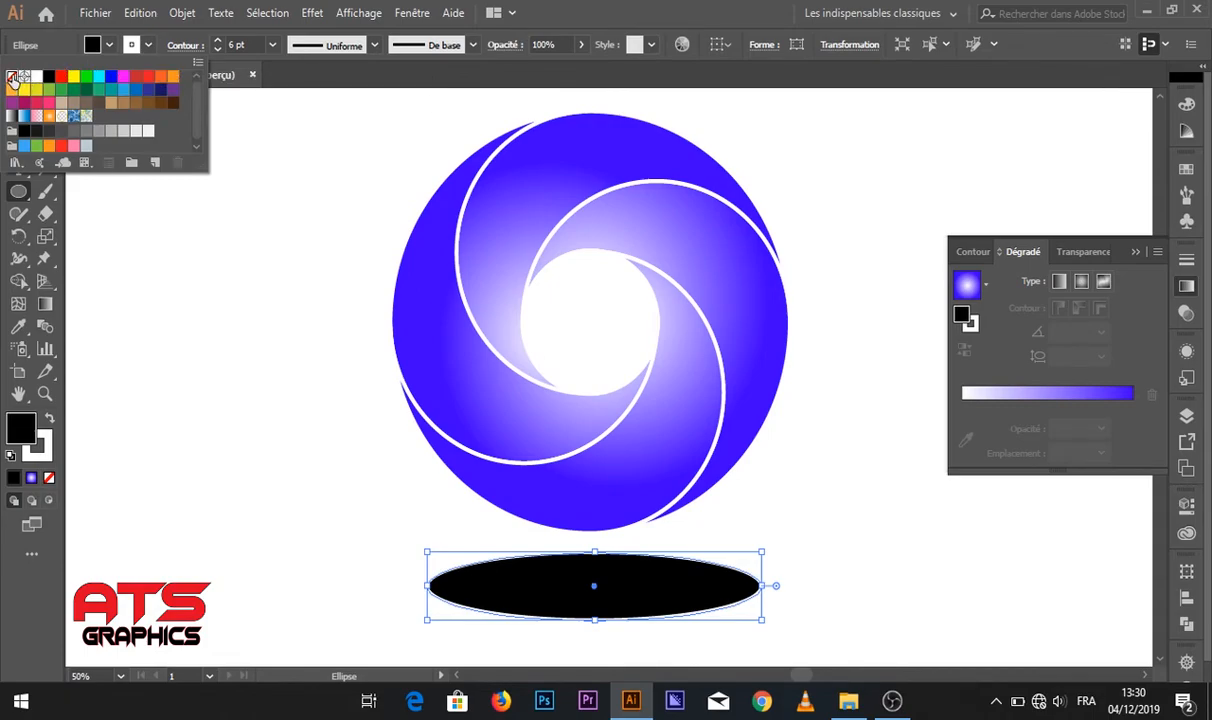
- Apply a Gaussian blur with a radius of about 25 pixels to the black ellipse and shift it slightly left to centre it under the swirl
left_click(311, 13)
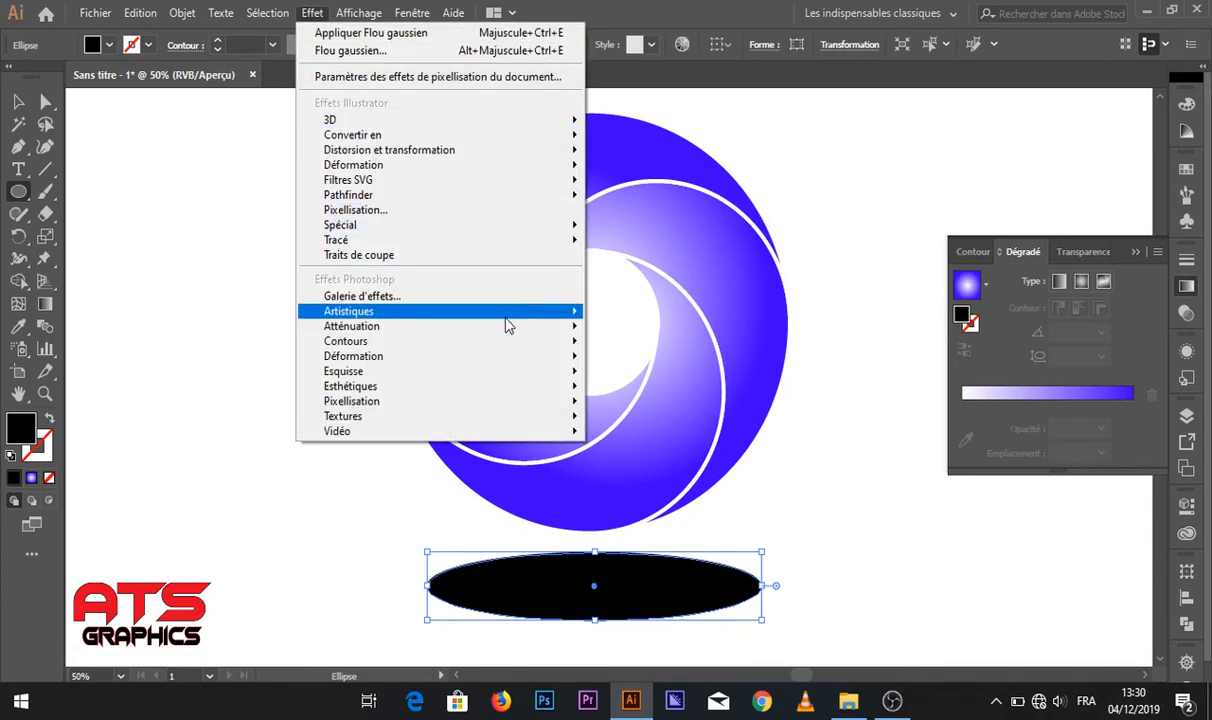
mouse_move(509, 327)
left_click(621, 333)
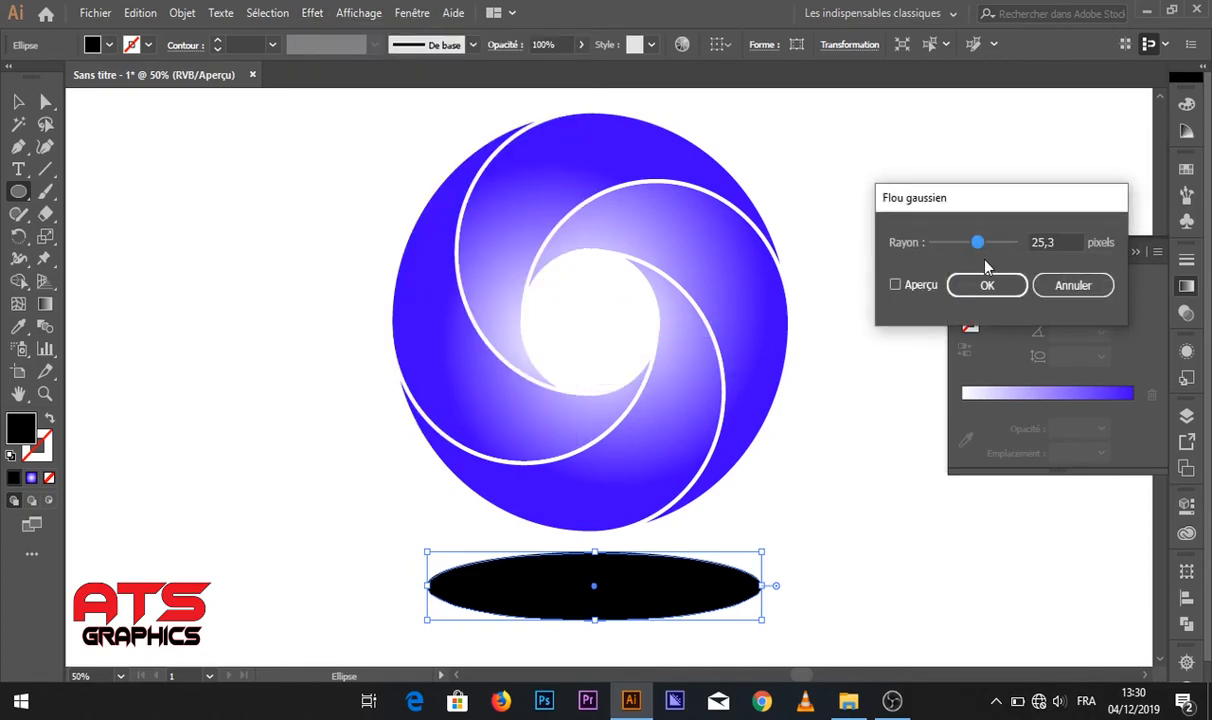
left_click(896, 286)
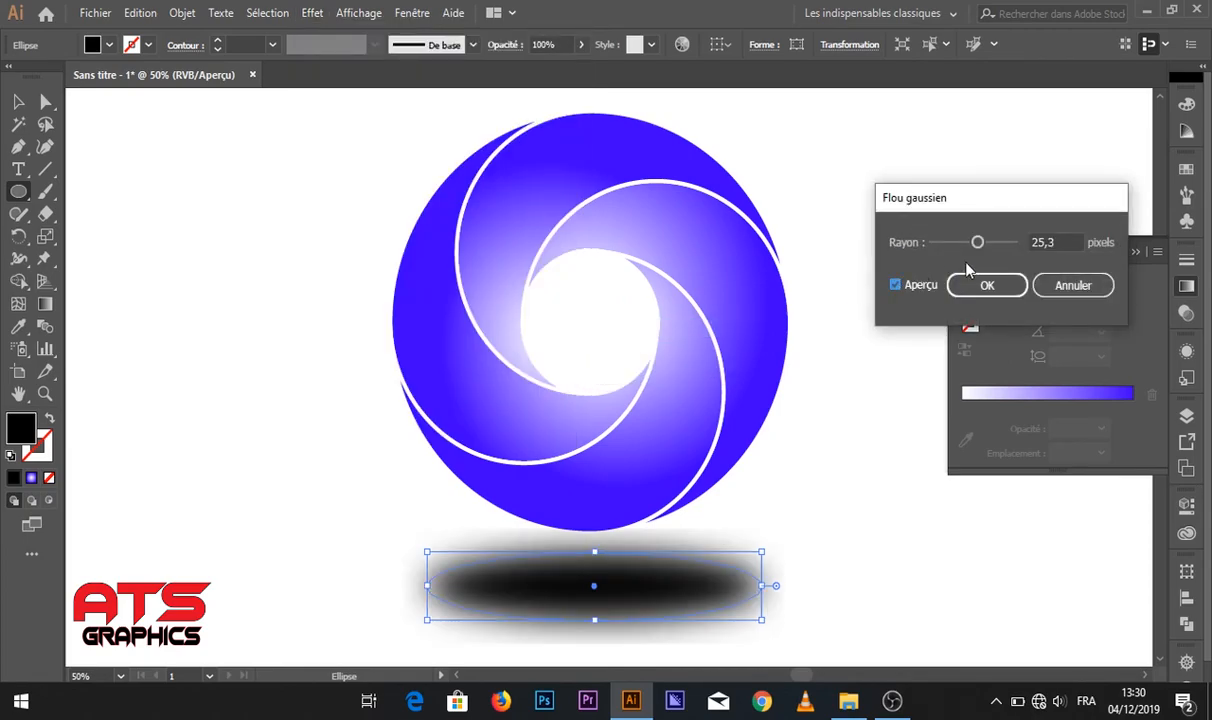
left_click_drag(980, 243, 981, 248)
left_click(985, 286)
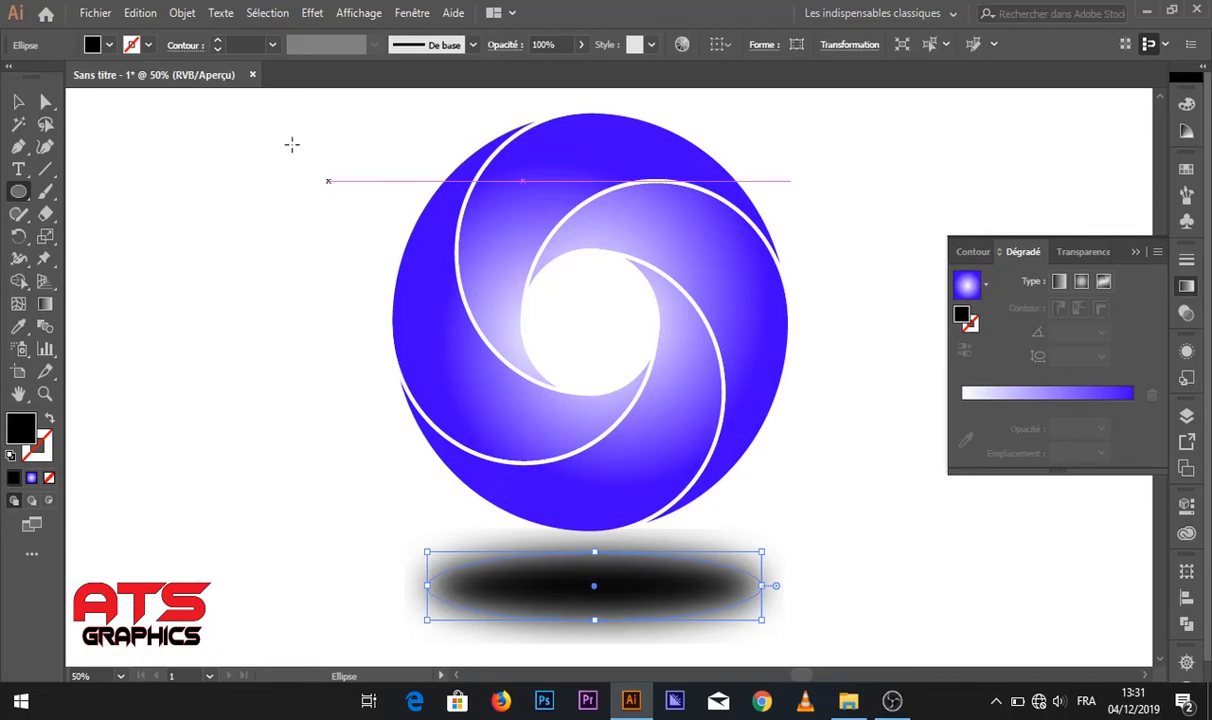
left_click(18, 102)
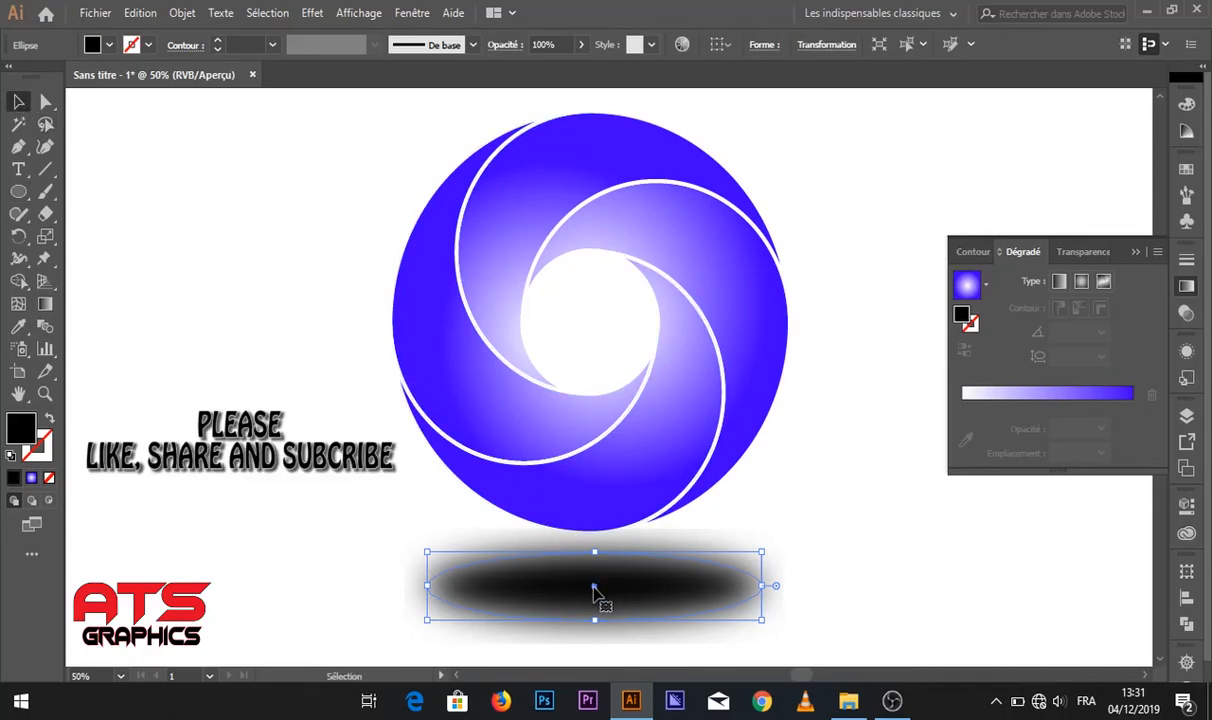
left_click_drag(594, 594, 590, 587)
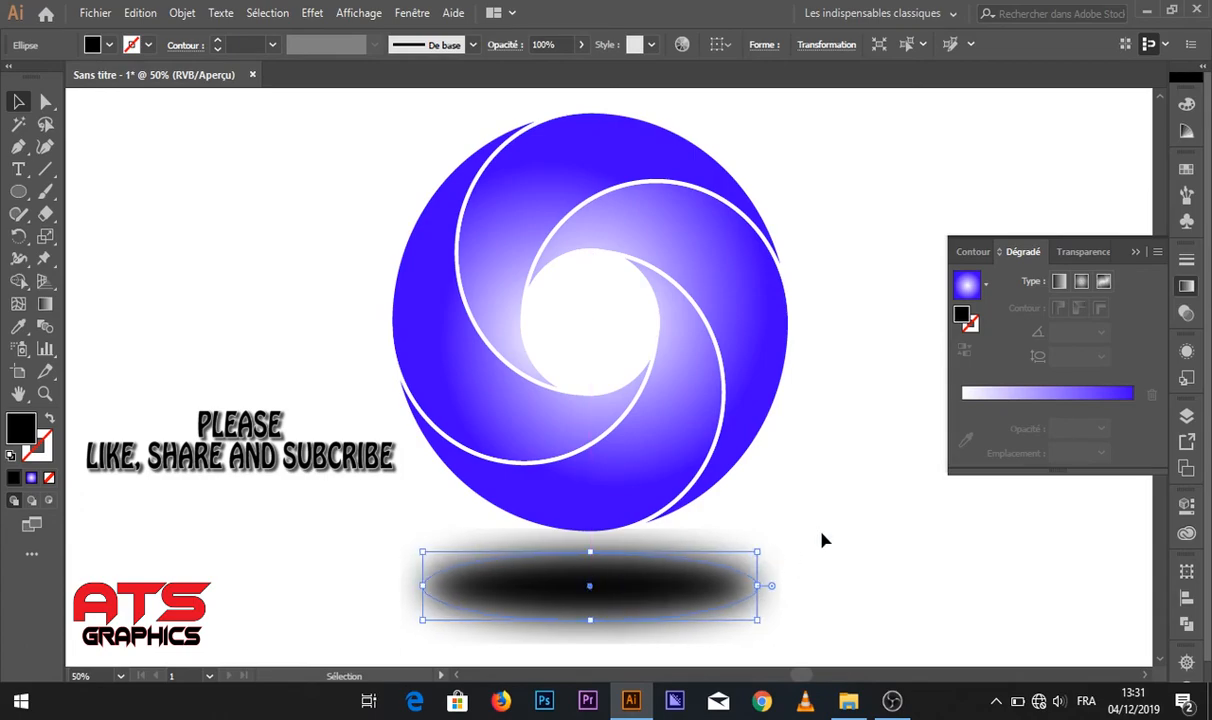